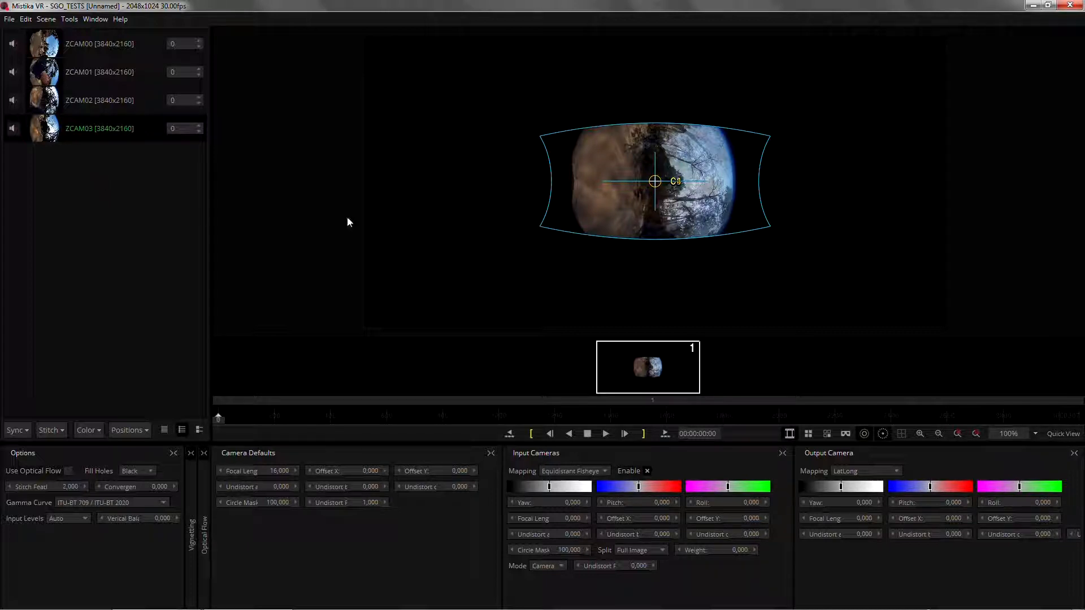
- Show all four unstitched camera images in a grid at timeline position 00:00:41:20
left_click(826, 437)
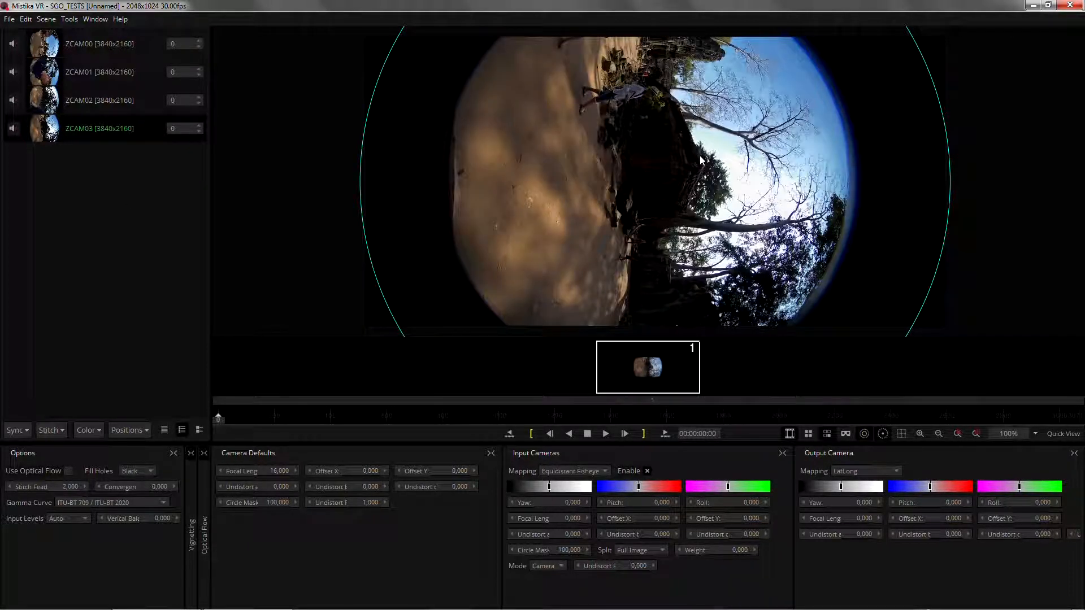
left_click(808, 433)
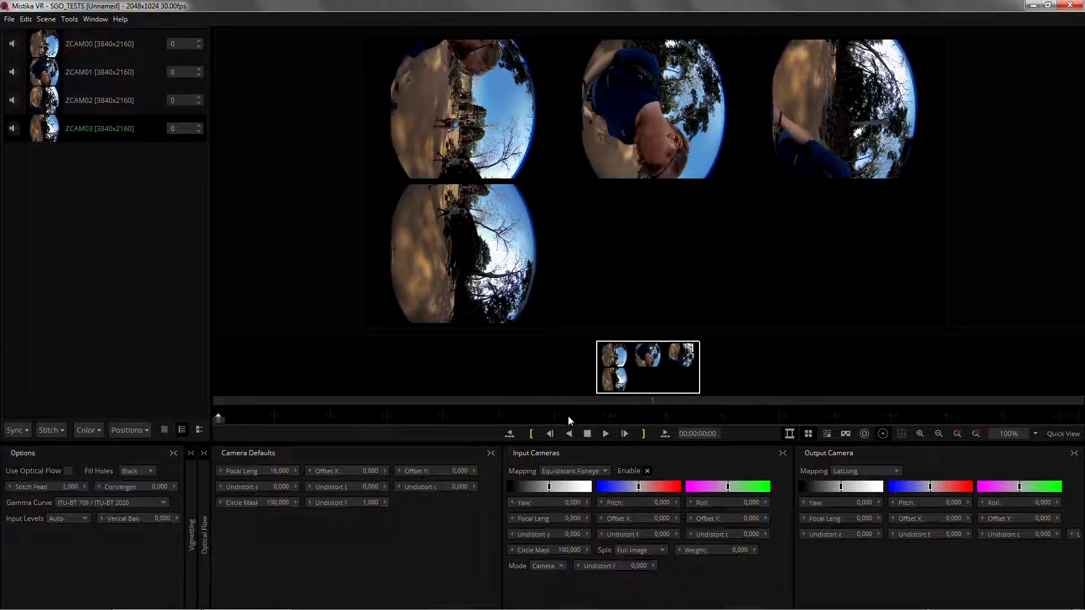
left_click(569, 416)
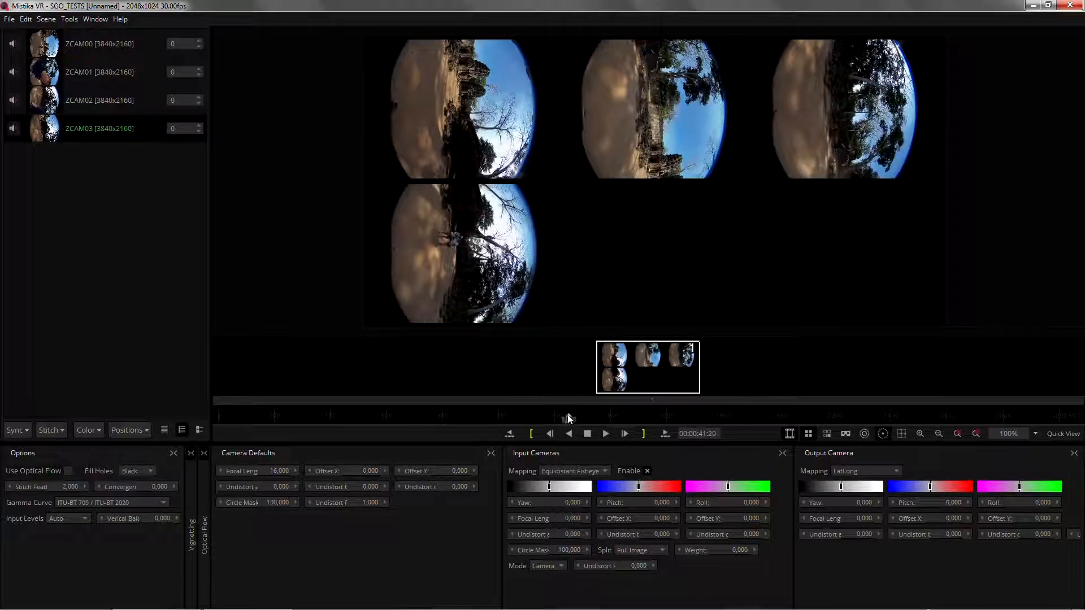
- Send the current frame to External Stitch and enter a focal length of 8 mm with crop factor 1 in PTGui
left_click(50, 429)
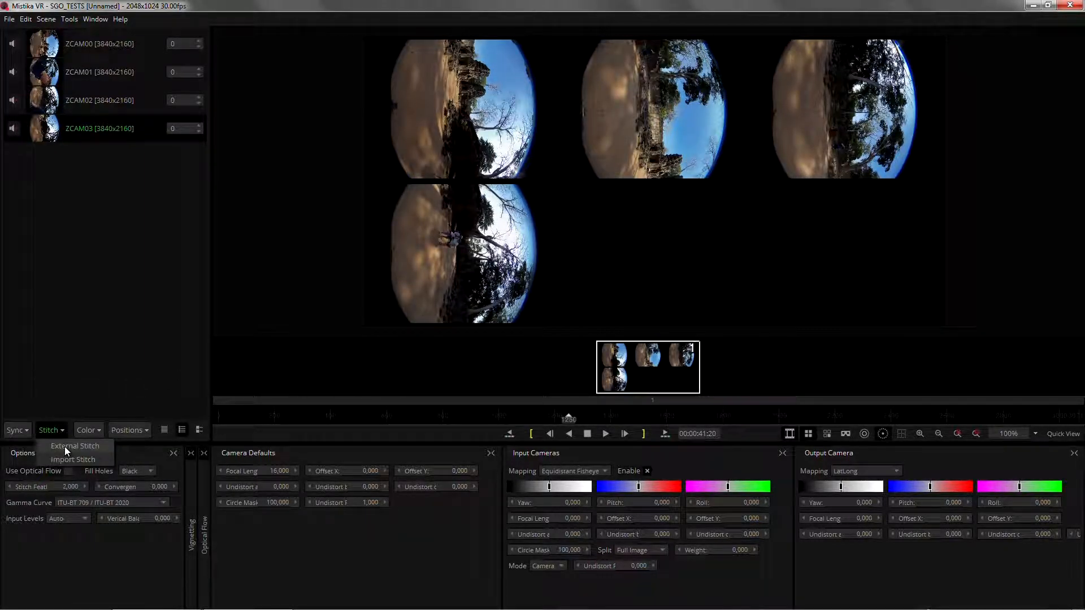
left_click(65, 447)
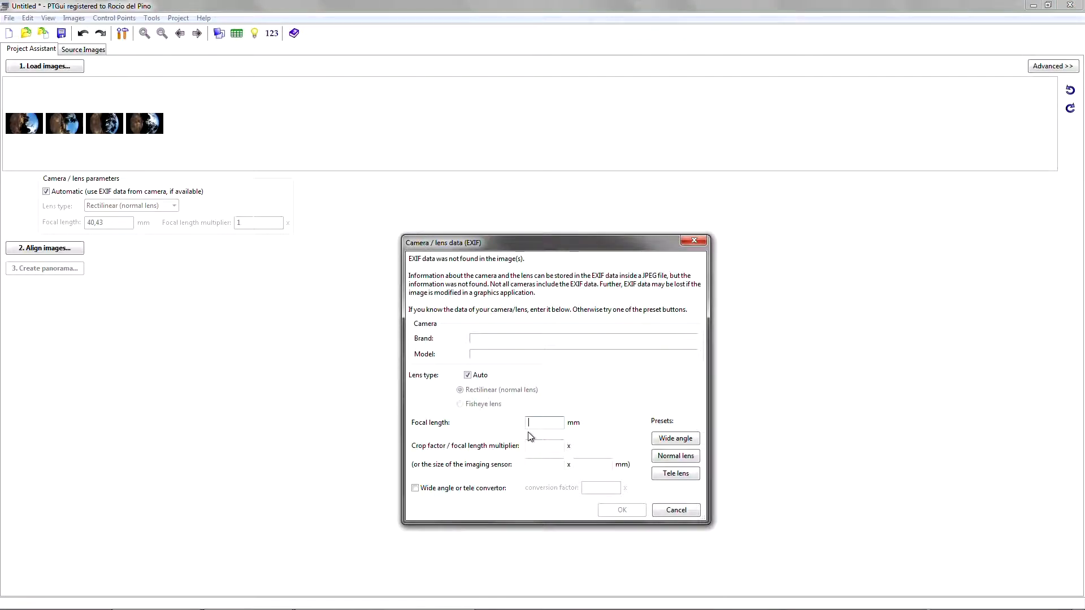
type("8")
key("Tab")
type("1")
key("Return")
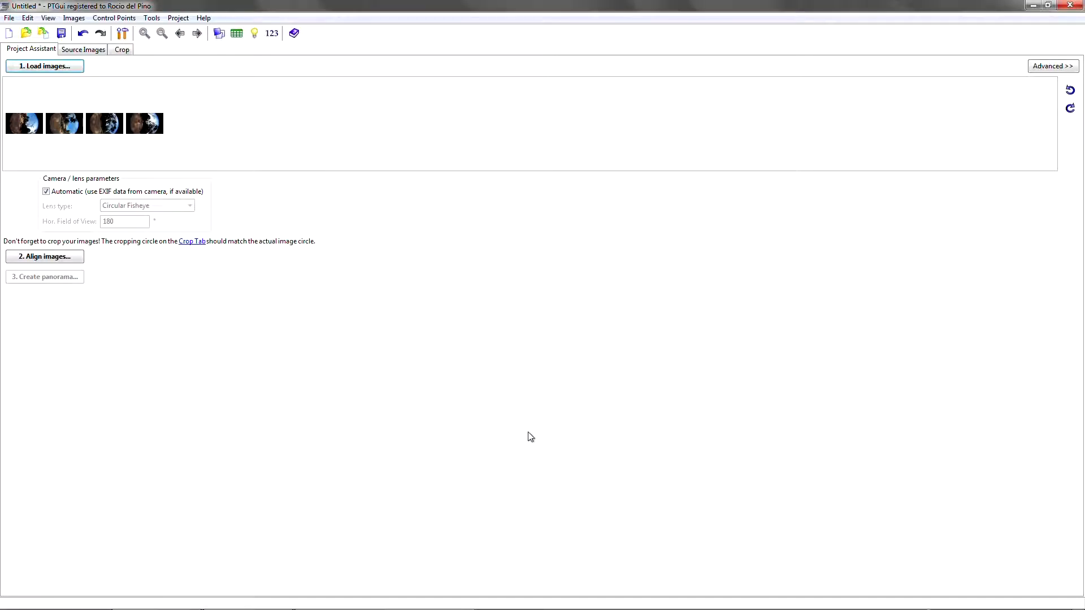
- Turn off the automatic EXIF lens parameters and keep Circular Fisheye as the lens type
left_click(94, 194)
left_click(144, 206)
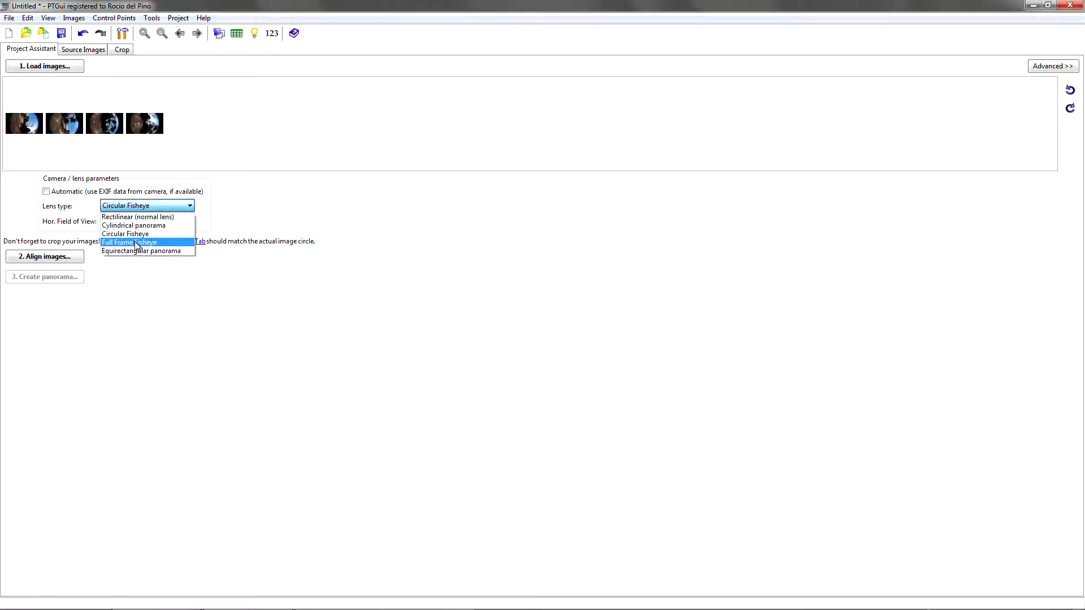
left_click(263, 230)
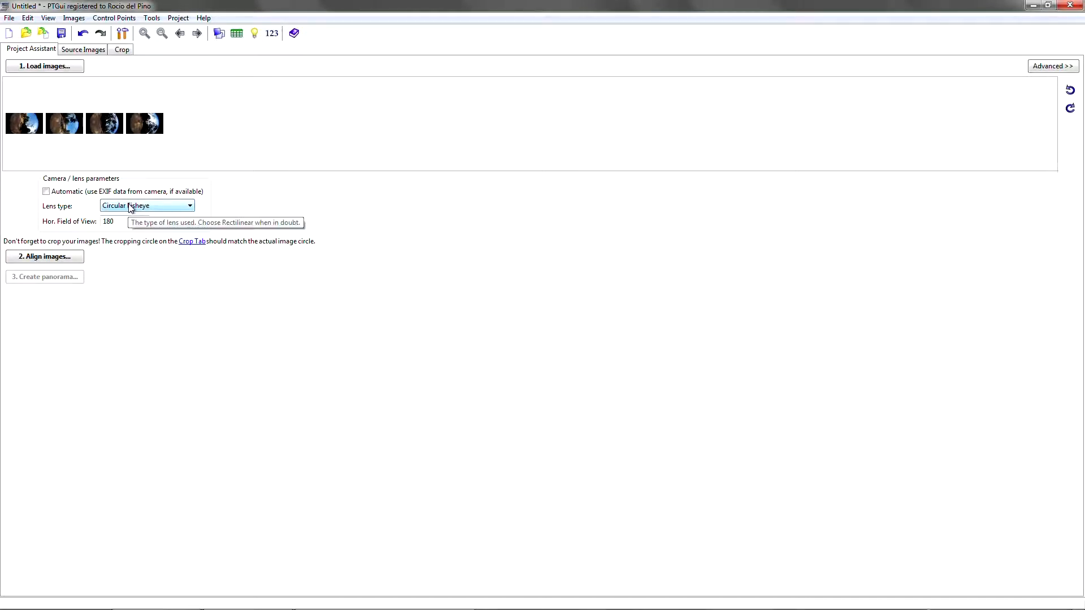
- Fit the crop circle to the fisheye image edge, about 2982 pixels across, with left about 372 and top about -415
left_click(127, 49)
left_click_drag(589, 323, 690, 324)
left_click_drag(524, 345, 452, 346)
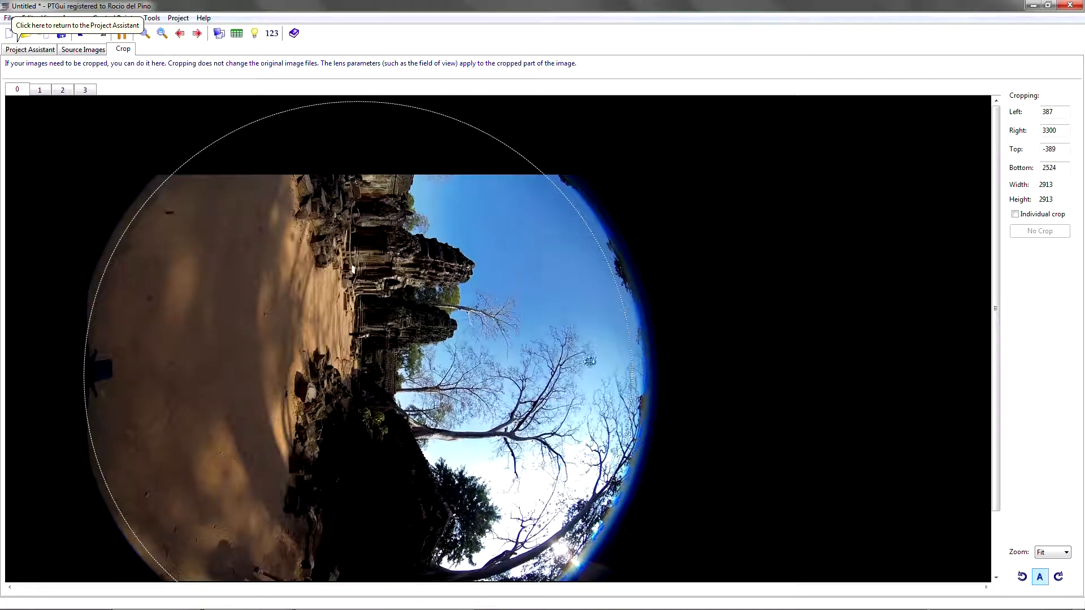
left_click_drag(629, 354, 590, 371)
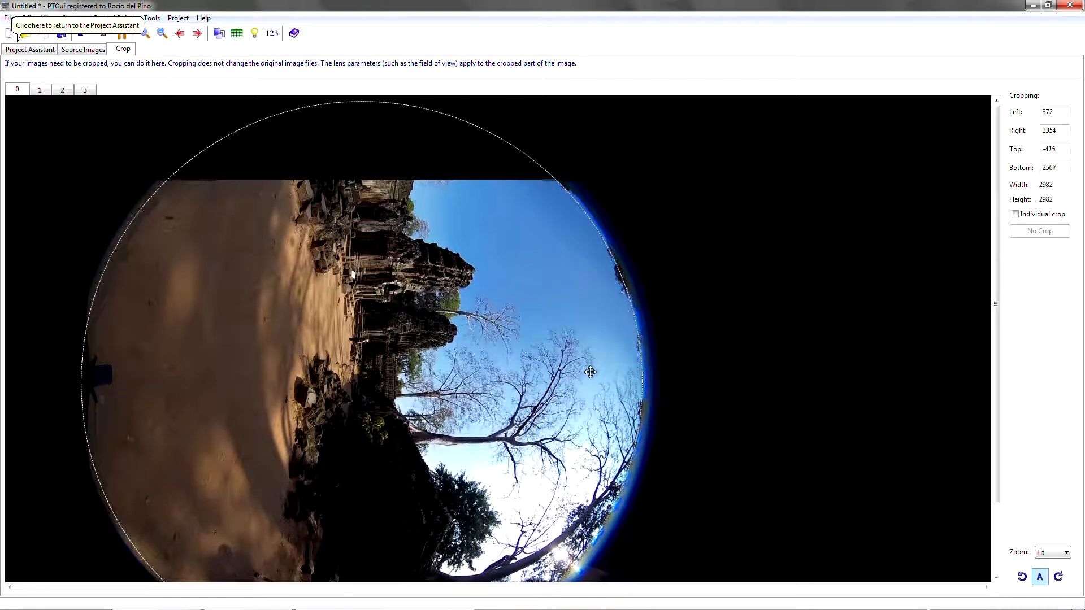
- Align the four images and check the resulting panorama at full size in the Panorama Editor
left_click(32, 50)
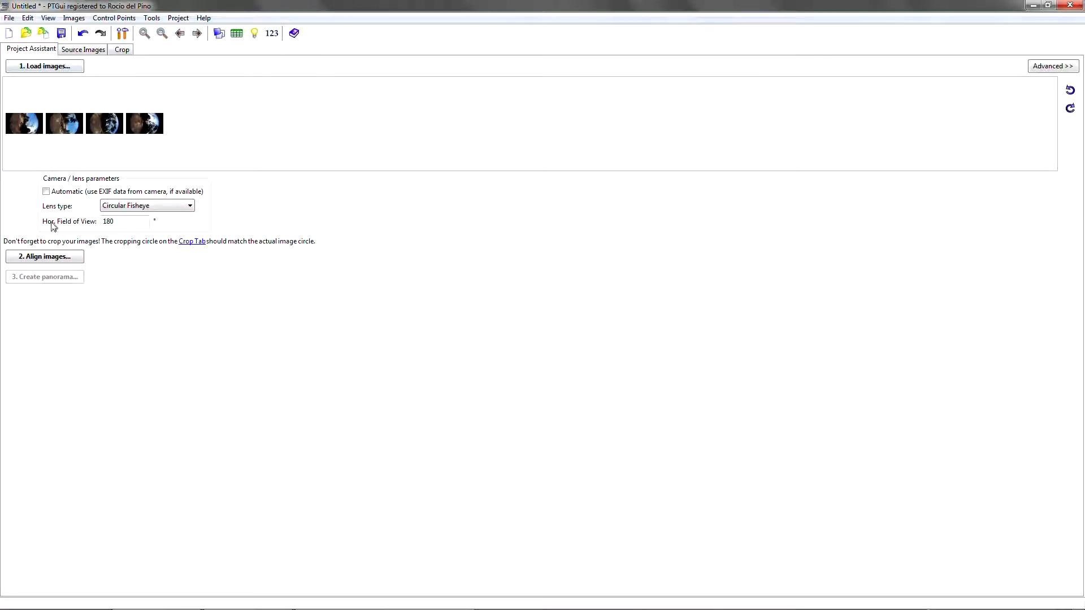
left_click(45, 256)
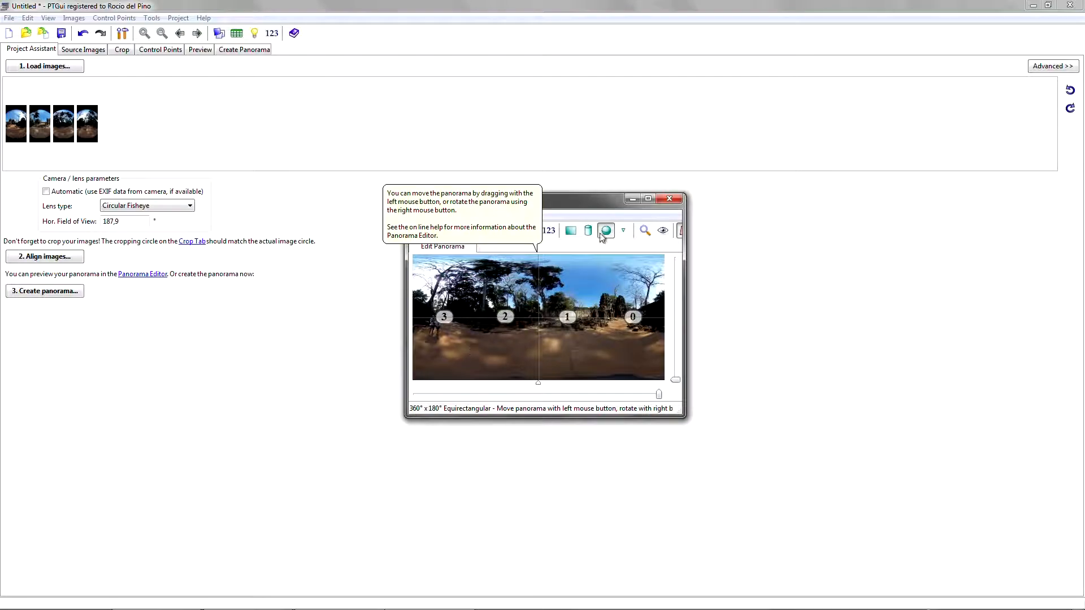
left_click(647, 199)
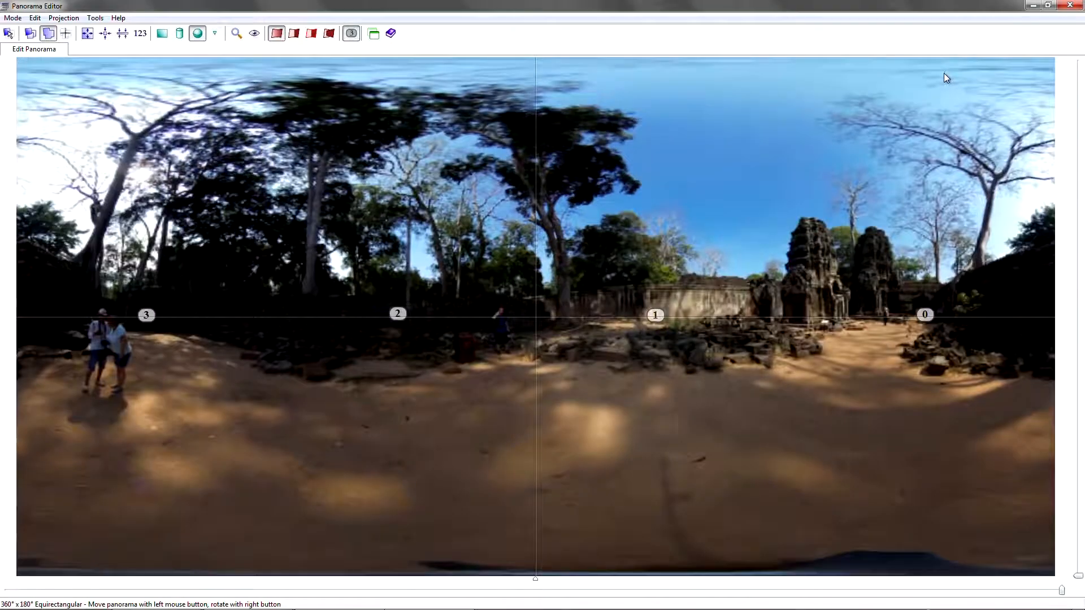
left_click(1033, 5)
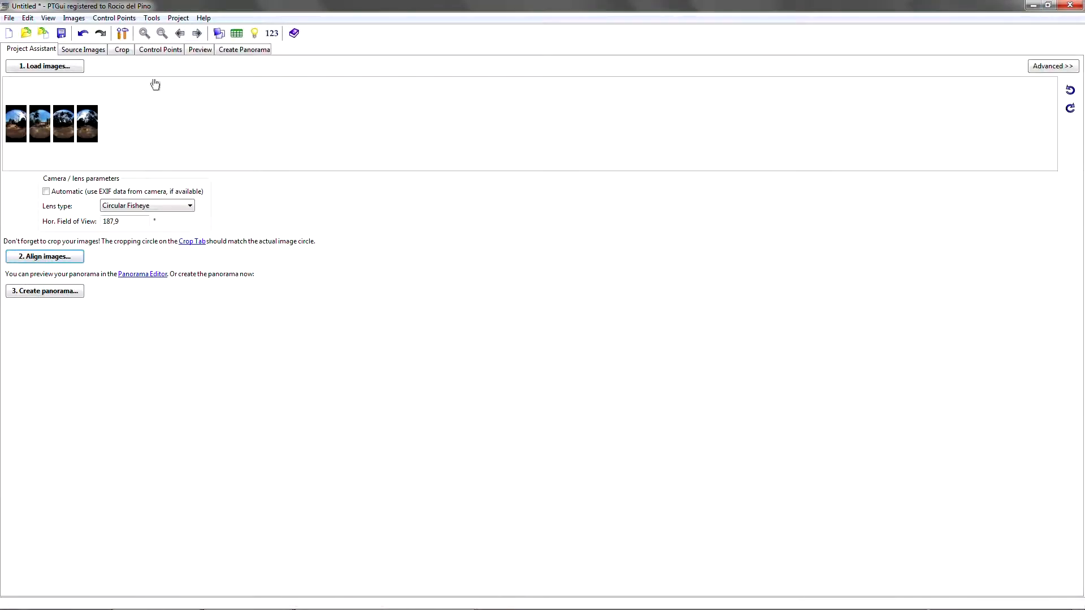
- Save the PTGui project as CircularFisheye in the 20170412_1918 footage folder under ZCam_S1
left_click(12, 19)
left_click(56, 114)
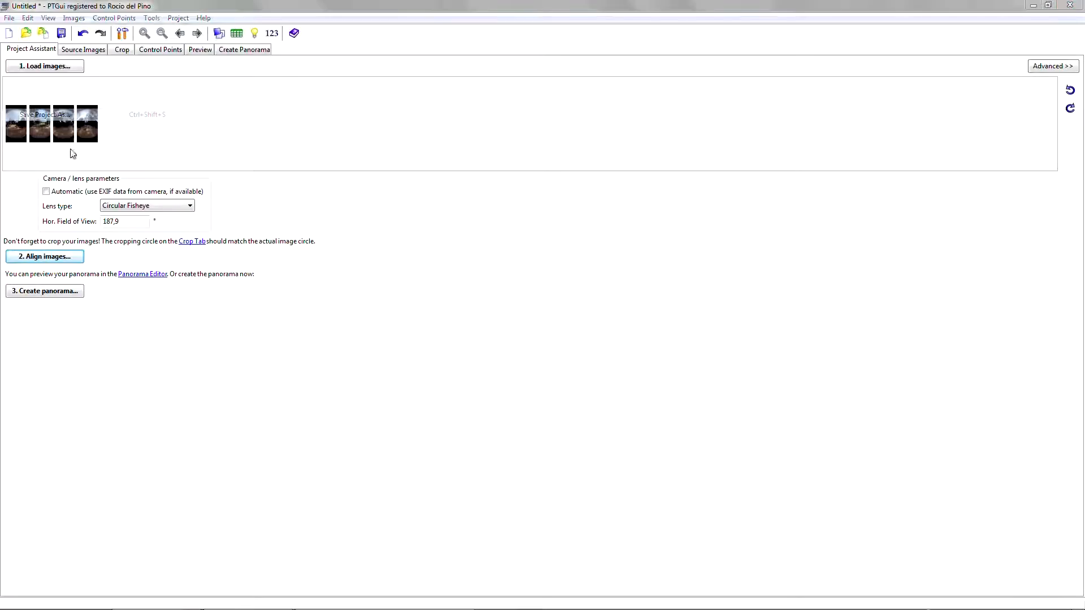
left_click(49, 171)
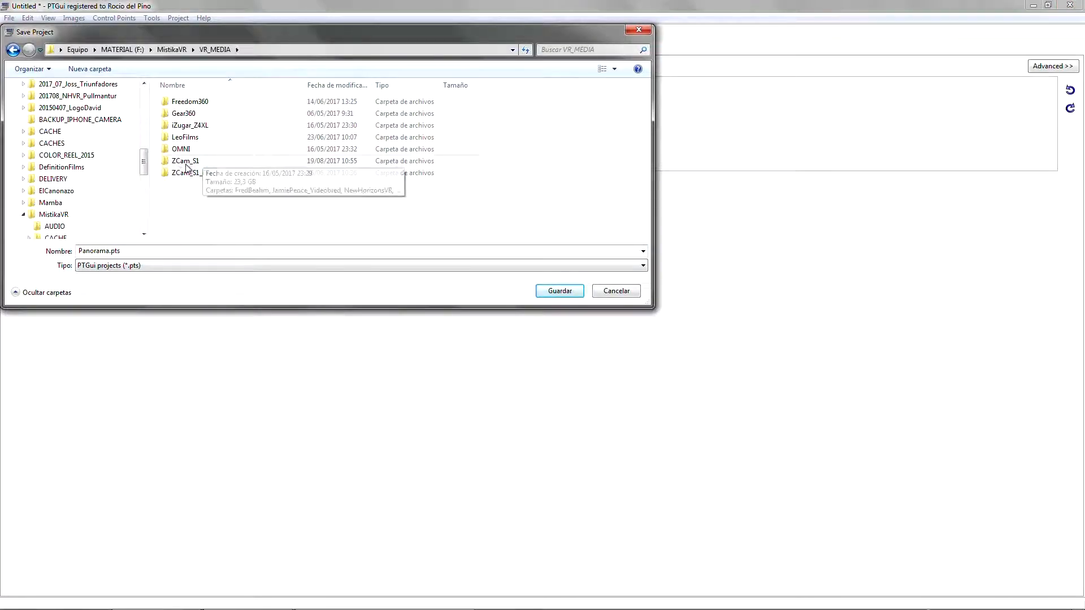
double_click(190, 160)
double_click(189, 102)
double_click(192, 114)
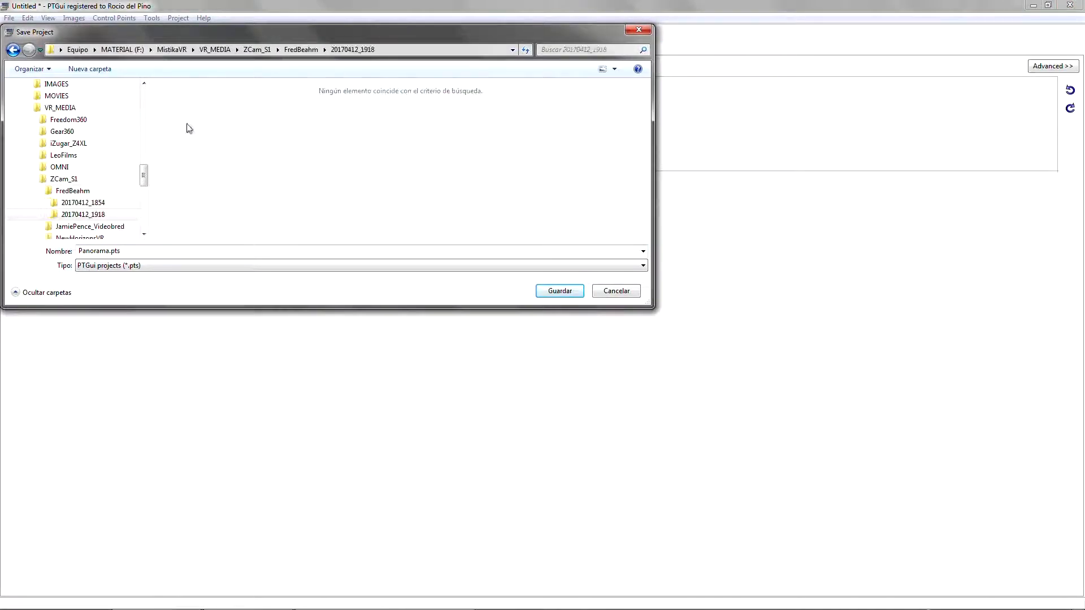
left_click(107, 251)
left_click_drag(110, 253, 57, 257)
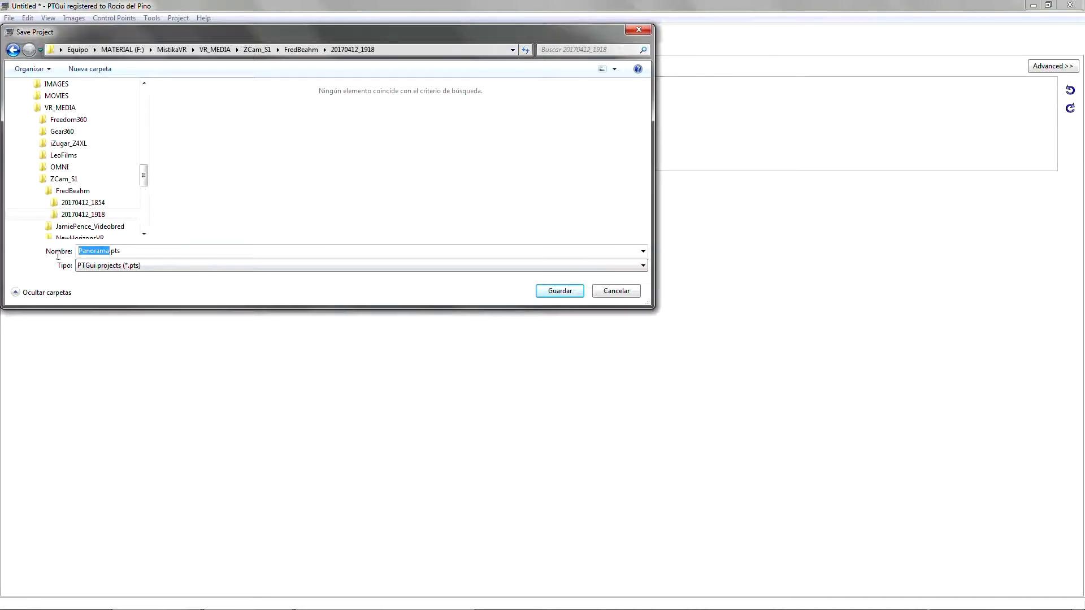
type("CircularFisheye")
key("Return")
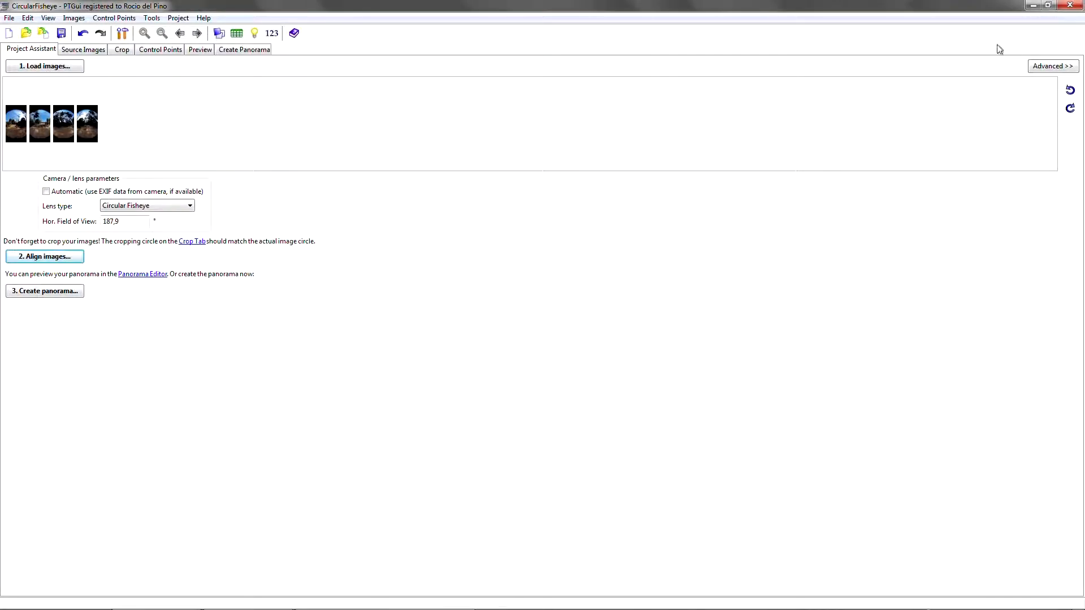
- Switch back to Mistika VR and import the CircularFisheye.pts stitch from the 20170412_1918 folder into the scene
left_click(1033, 5)
key("alt+Tab")
key("alt+Tab")
key("alt+Tab")
key("alt+Tab")
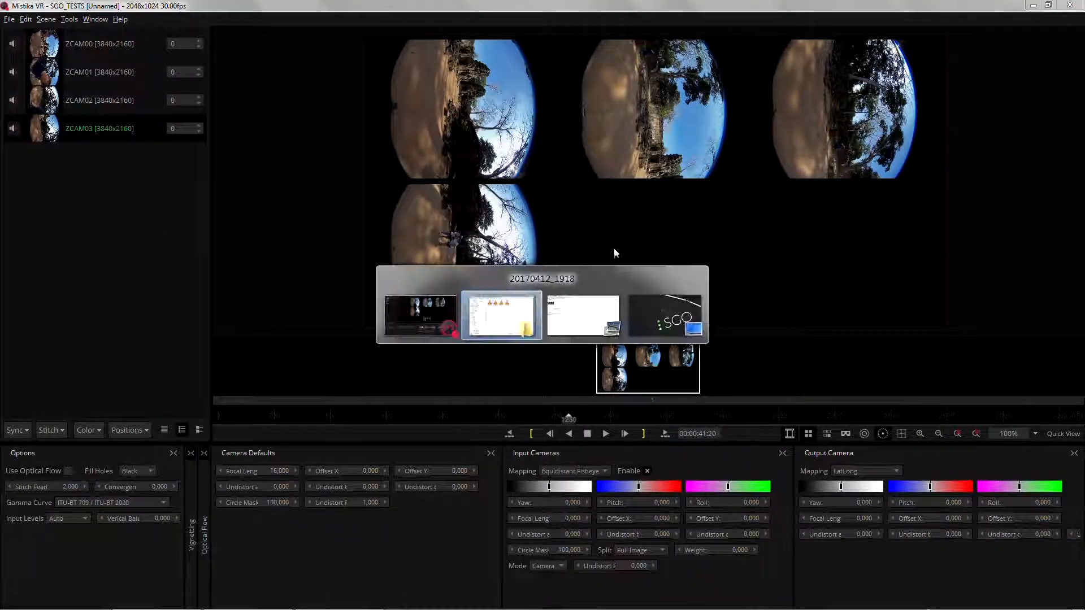
key("alt+Tab")
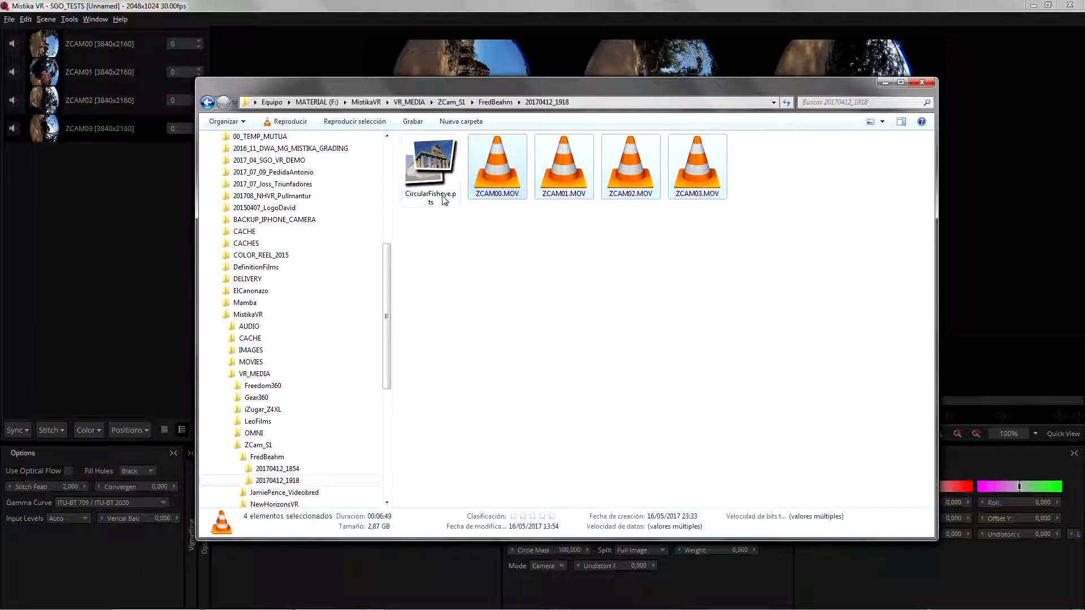
left_click_drag(582, 65, 583, 66)
left_click(885, 82)
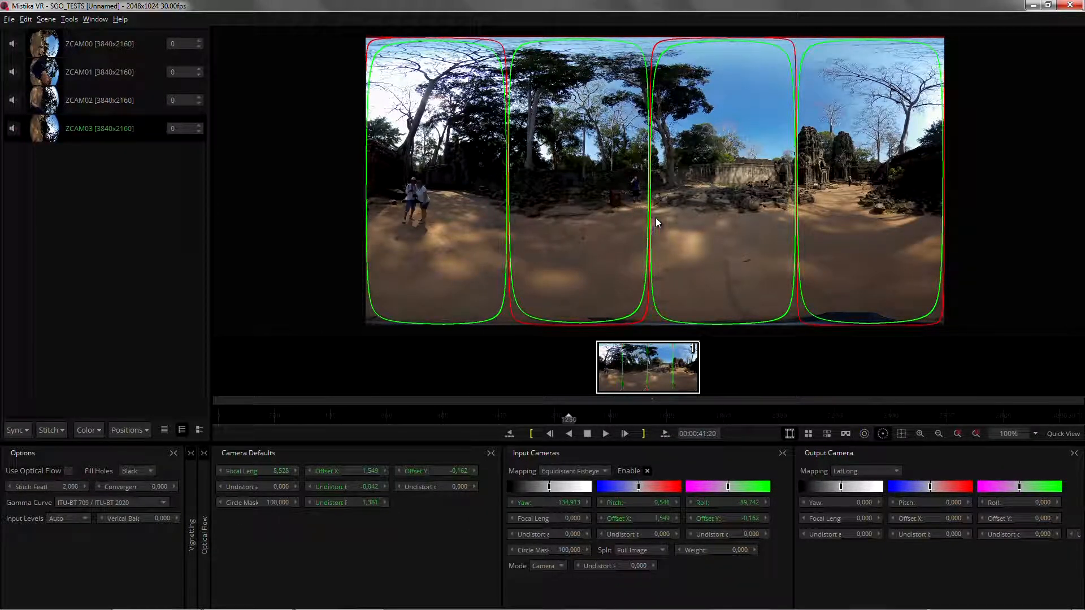
left_click(17, 430)
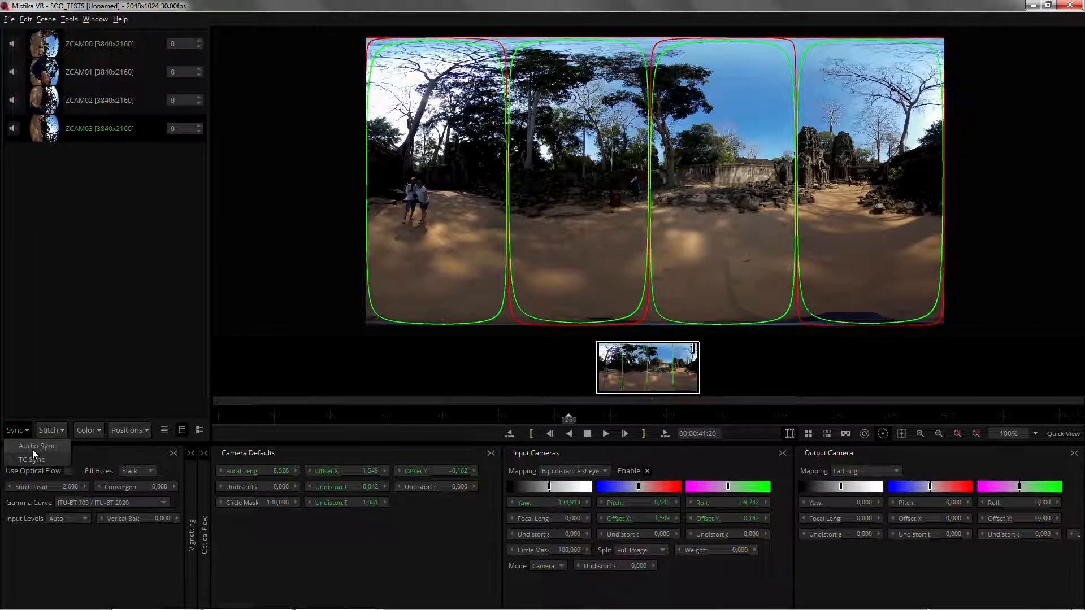
left_click(34, 447)
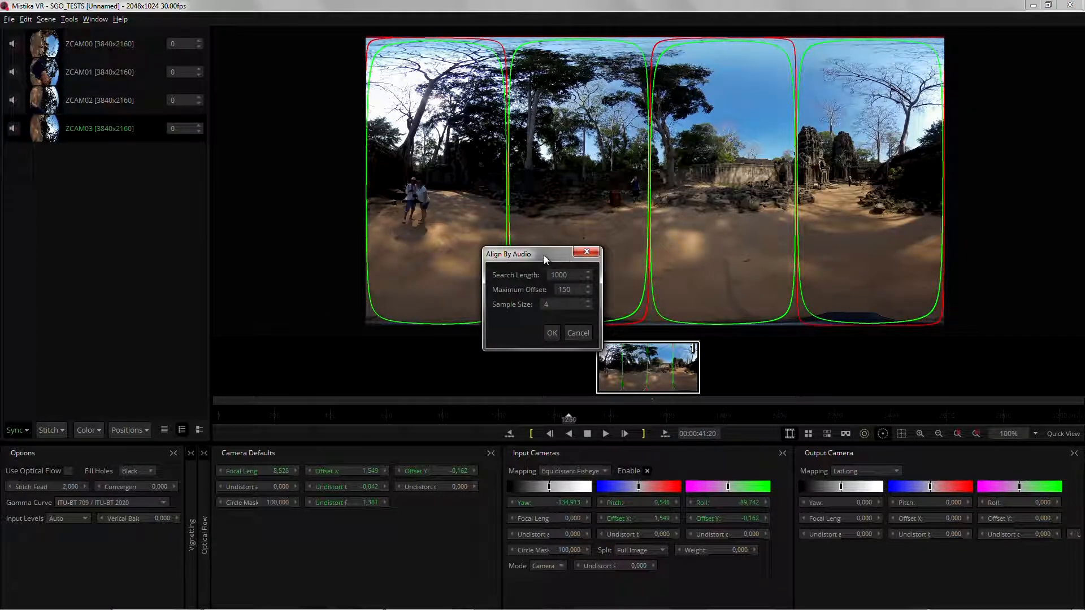
left_click_drag(543, 256, 602, 260)
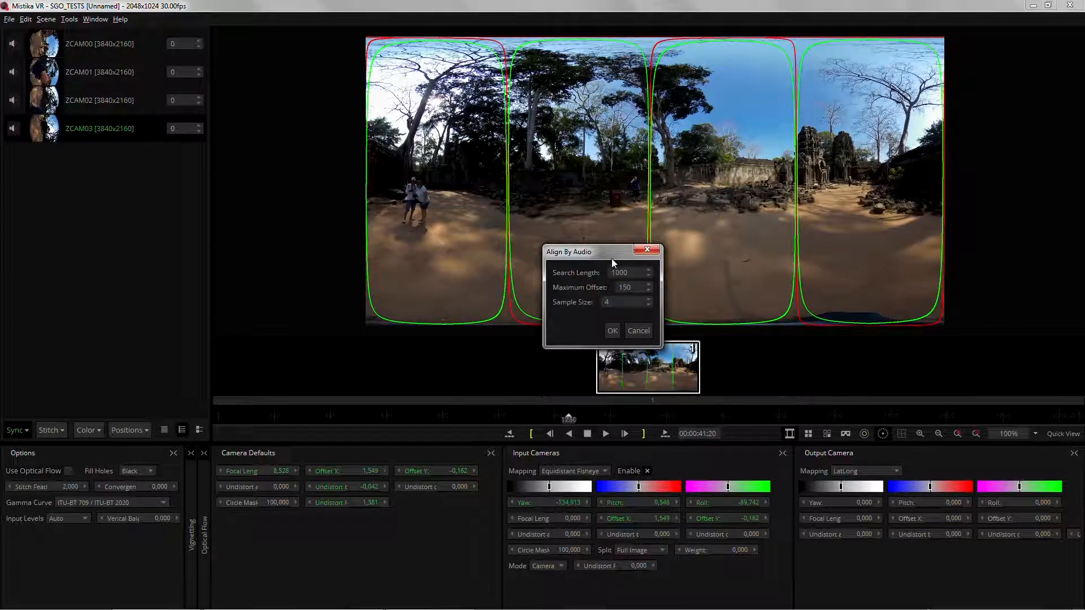
left_click_drag(612, 260, 620, 258)
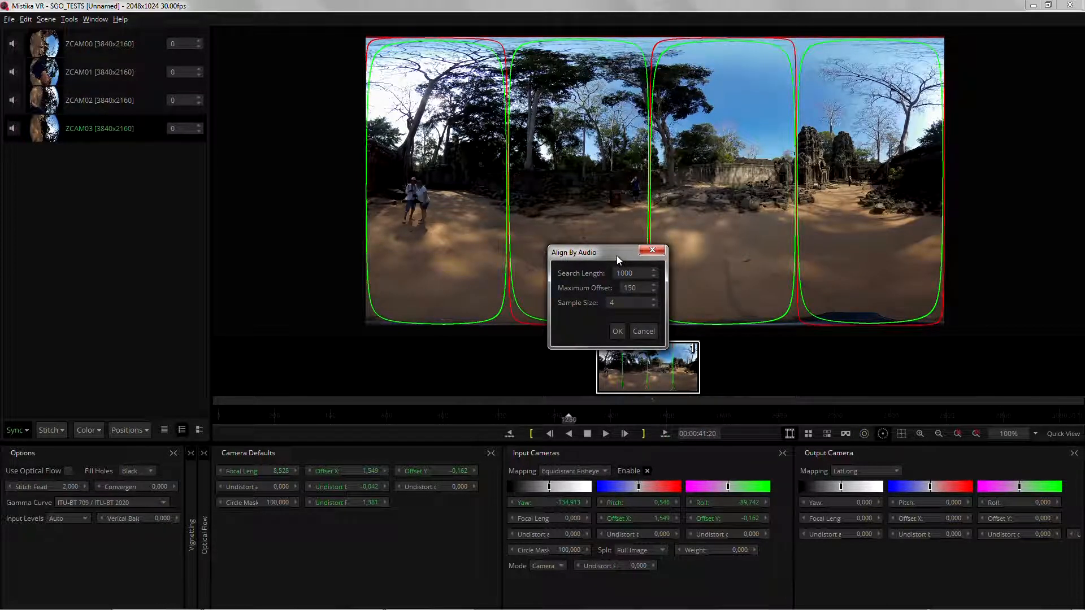
double_click(632, 287)
left_click_drag(642, 297, 677, 300)
left_click_drag(616, 255, 619, 252)
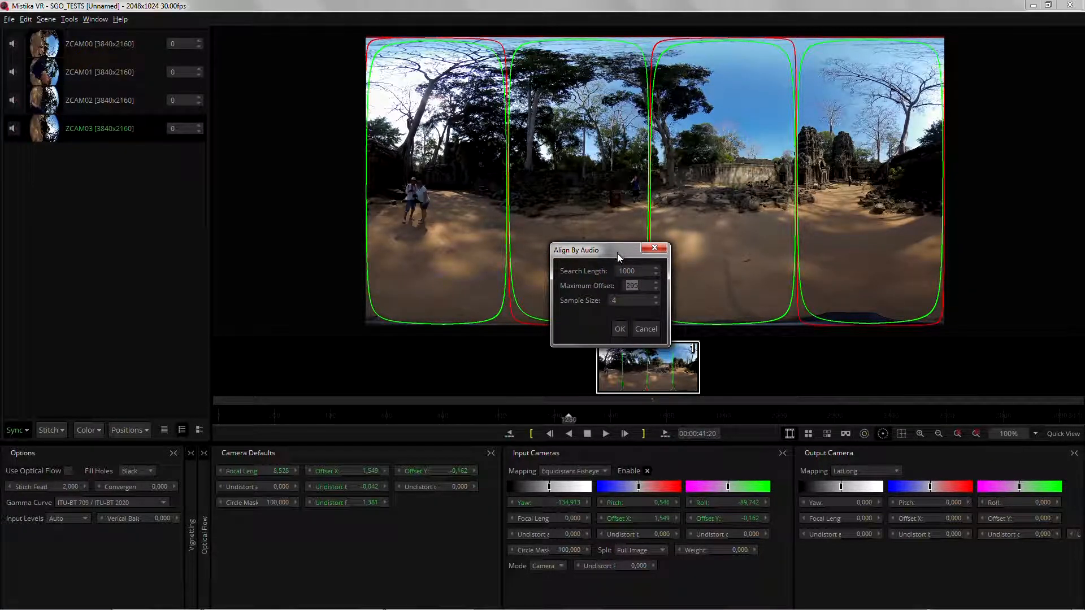
left_click(647, 330)
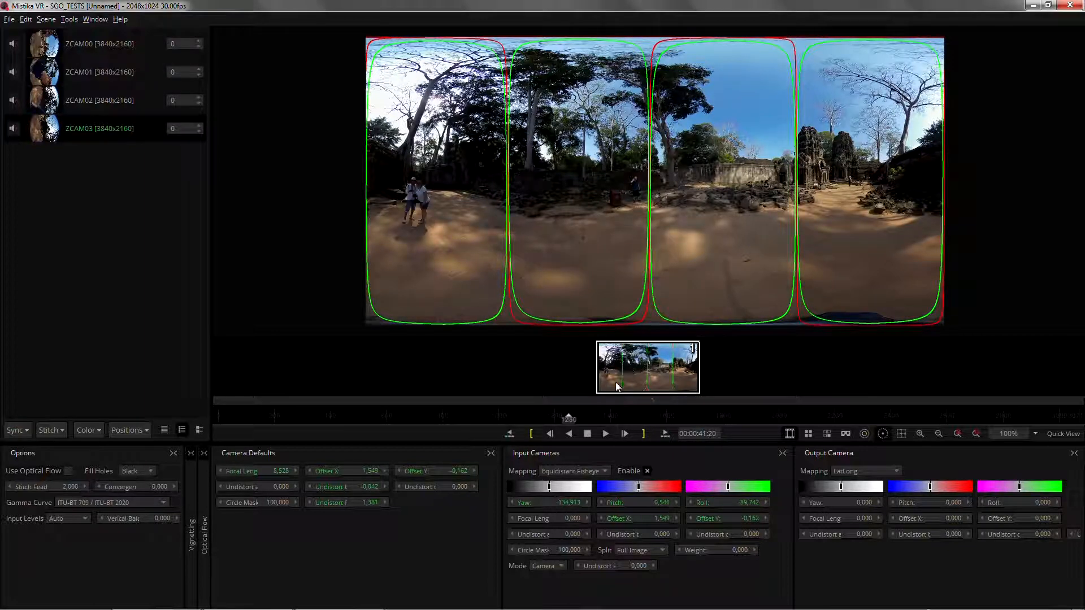
- Mark the in and out points on the timeline at 00:00:30:07 and 00:00:43:17
left_click(475, 418)
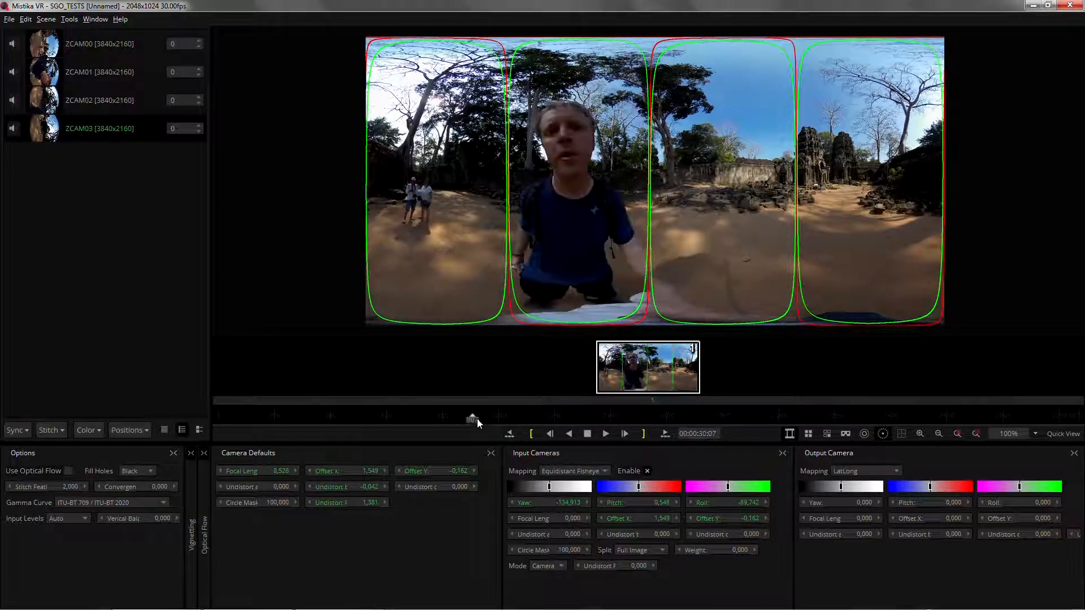
left_click(592, 419)
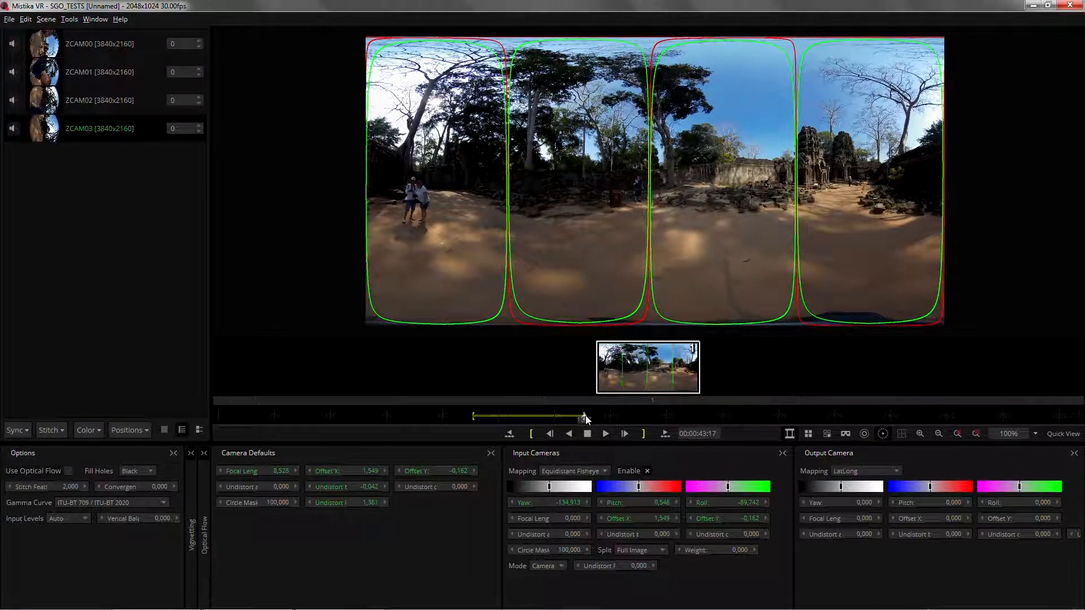
left_click(382, 418)
- Run Match Color In Time on the stitched cameras for the marked timeline range
left_click(89, 430)
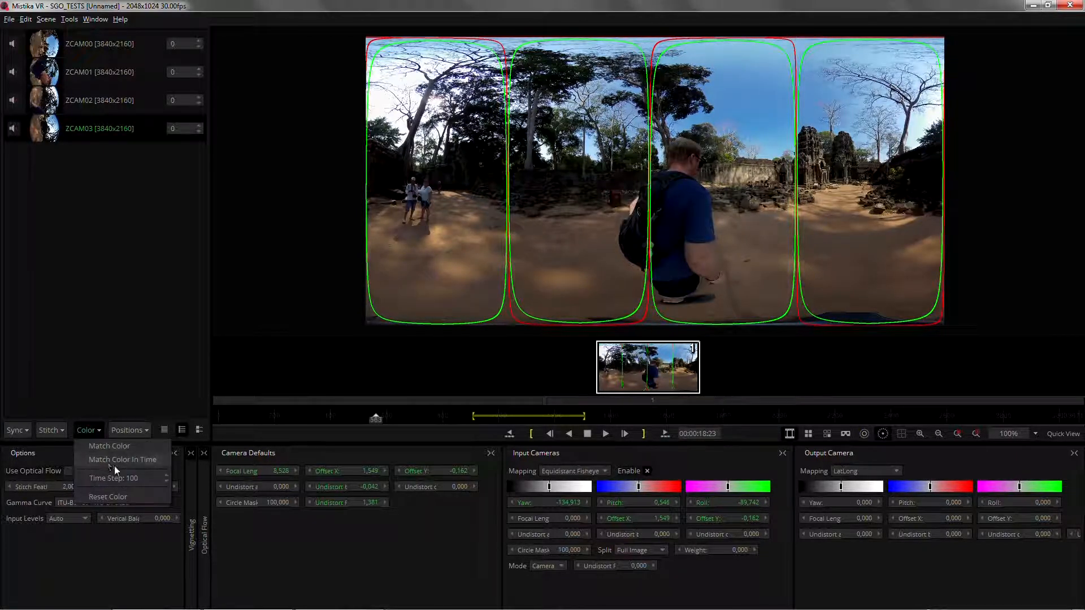
left_click(127, 461)
left_click(476, 419)
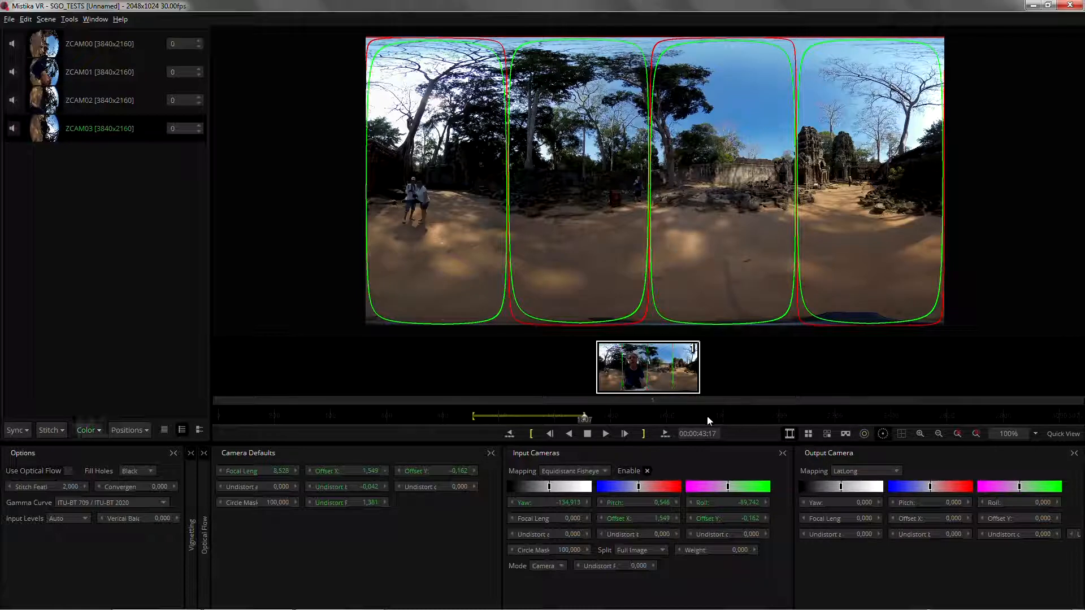
left_click(524, 419)
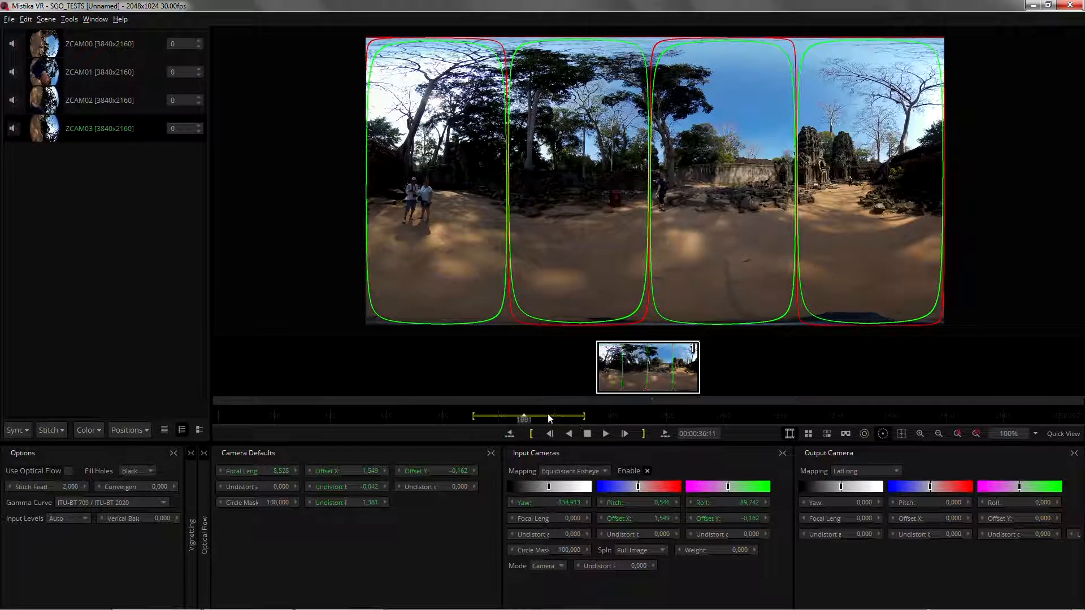
left_click(97, 433)
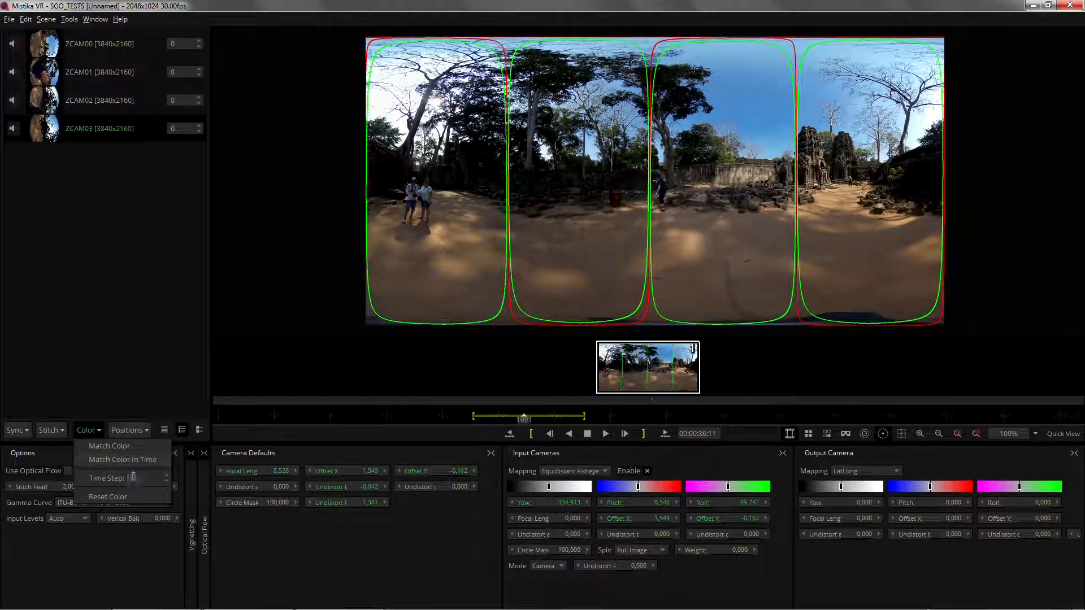
left_click(131, 462)
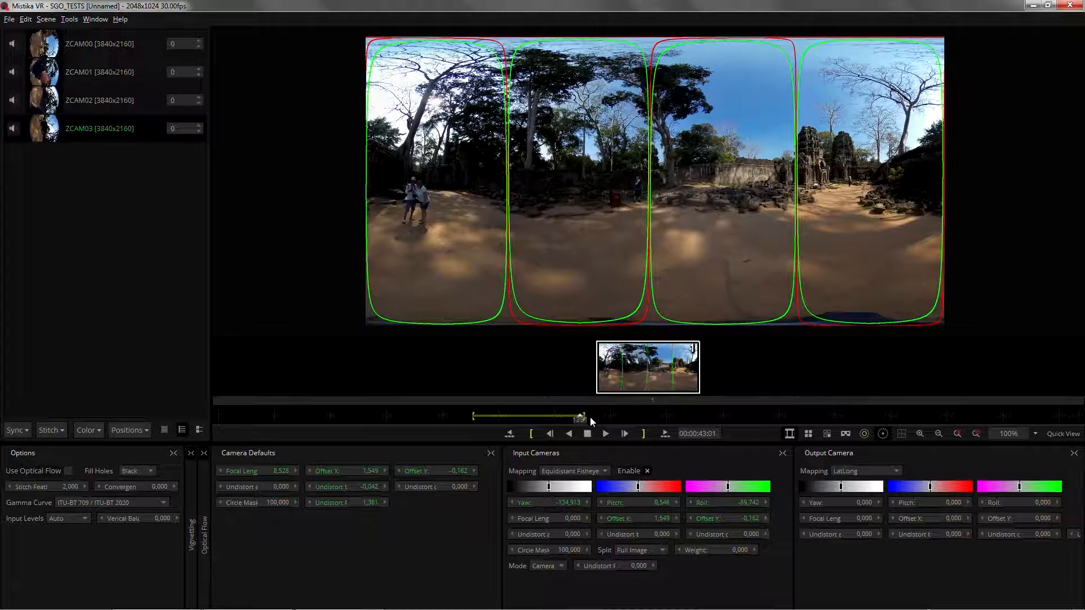
- Compare the colour-matched stitch at the timeline's in mark and out mark
right_click(499, 417)
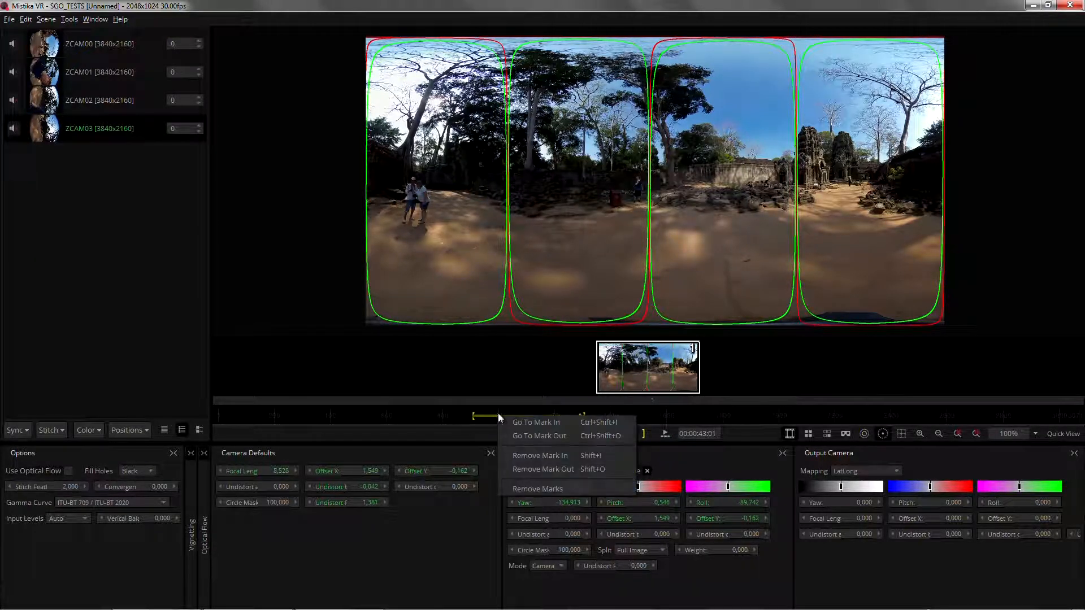
left_click(554, 424)
right_click(547, 416)
left_click(578, 438)
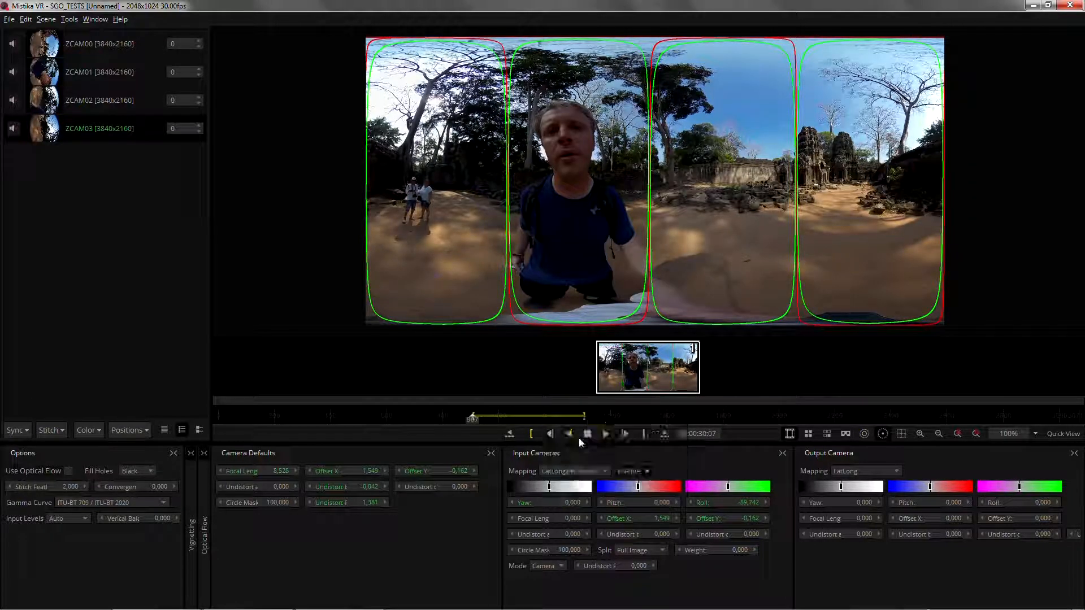
right_click(546, 417)
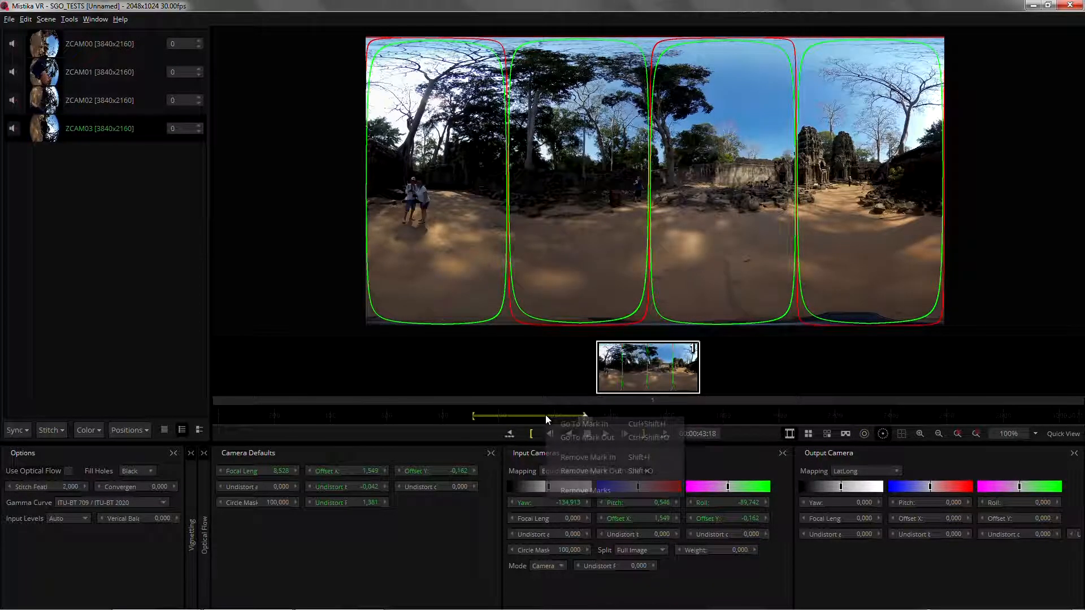
left_click(663, 439)
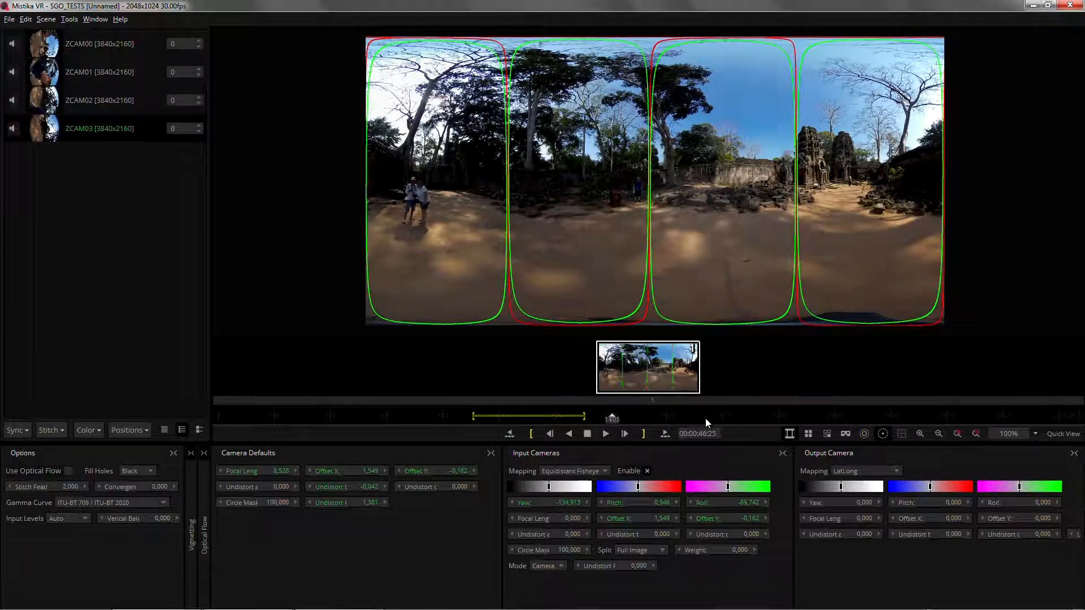
- Add an edge point to camera ZCAM01 at 00:00:57:26 and pull it toward the seam shared with camera C3
left_click(698, 418)
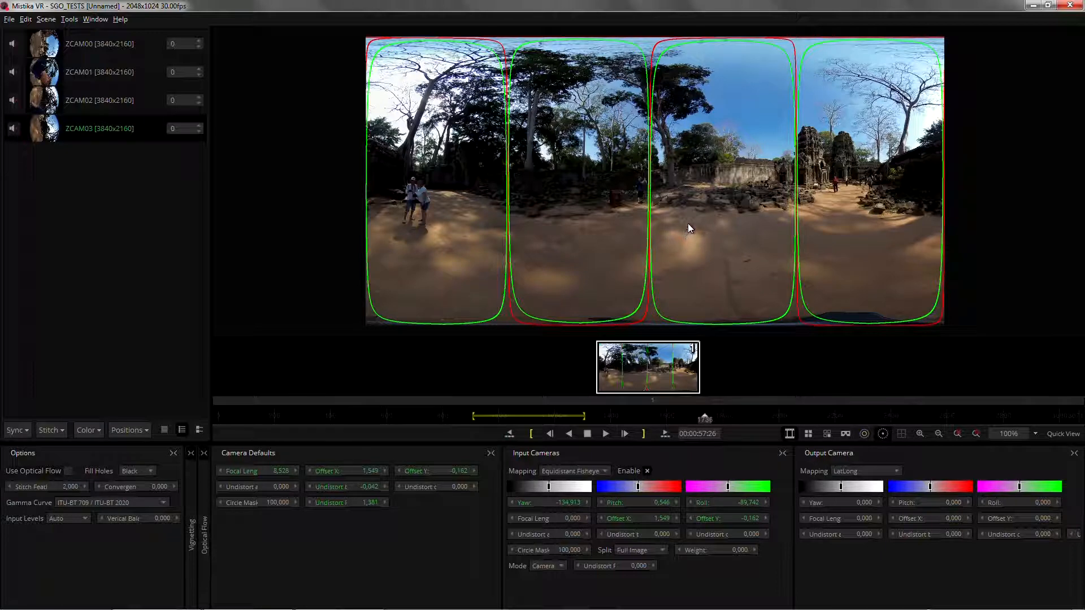
left_click(728, 202)
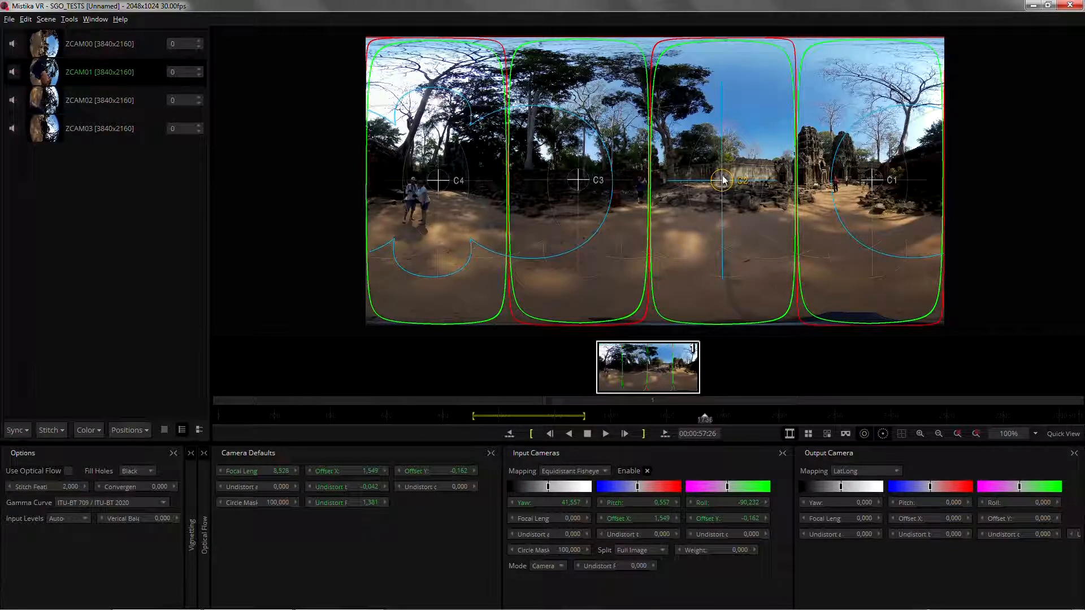
scroll(722, 181, "up", 1)
scroll(722, 181, "up", 3)
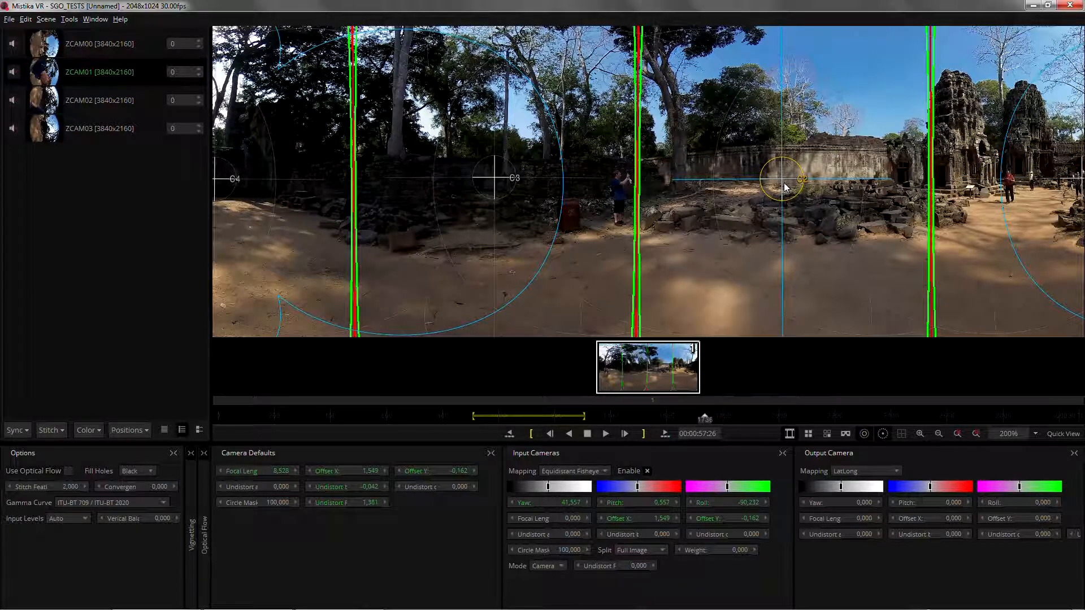
left_click(145, 433)
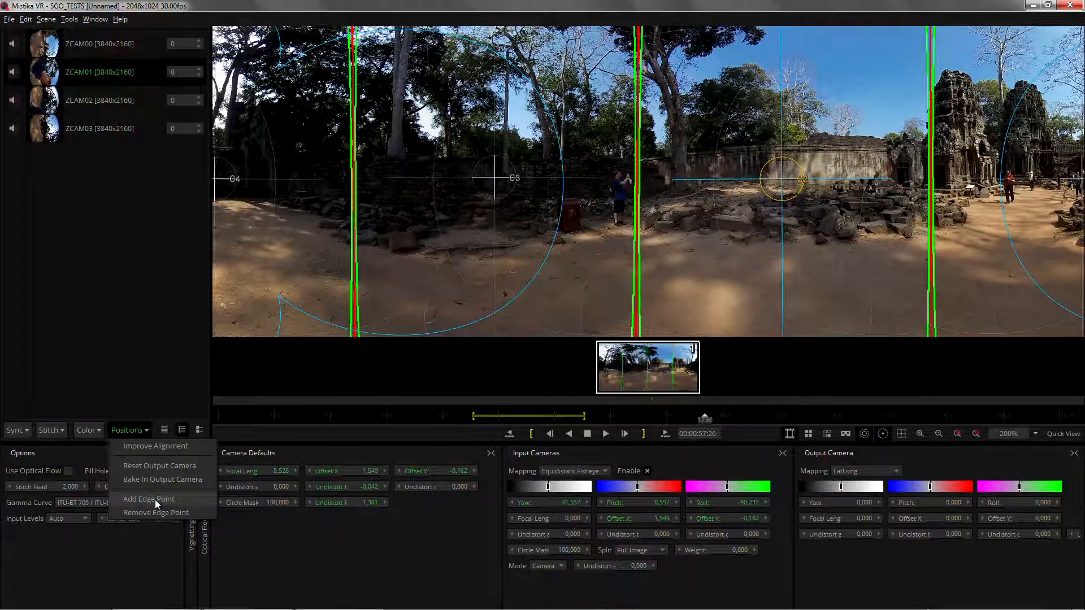
left_click(155, 499)
left_click_drag(779, 216, 738, 193)
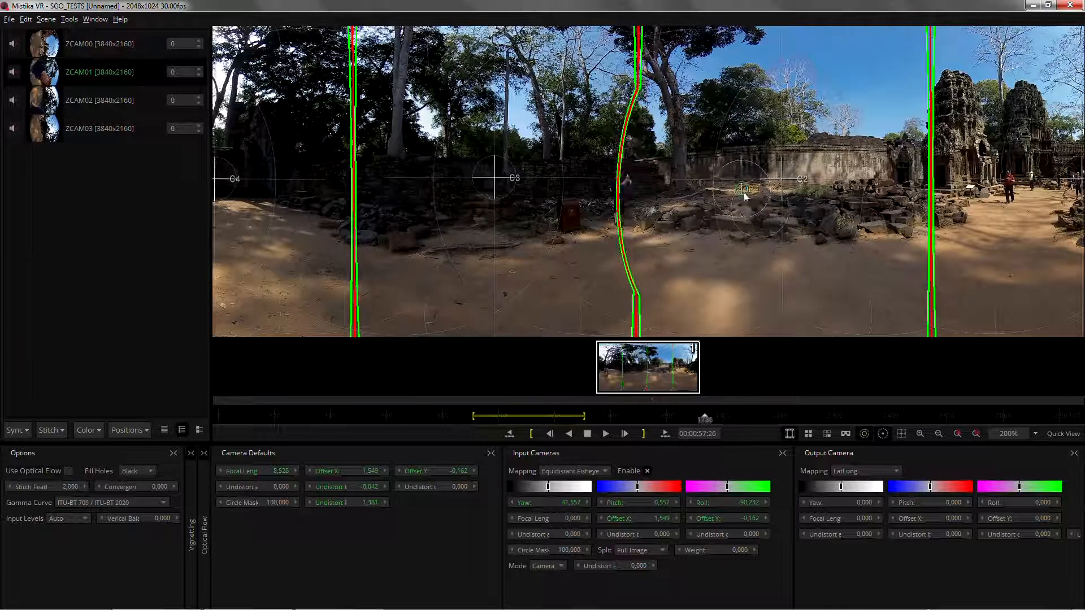
- Set the stitch feather to 20 and reposition the edge point so the C3–C2 seam bends around the standing photographer
double_click(77, 488)
type("20")
key("Return")
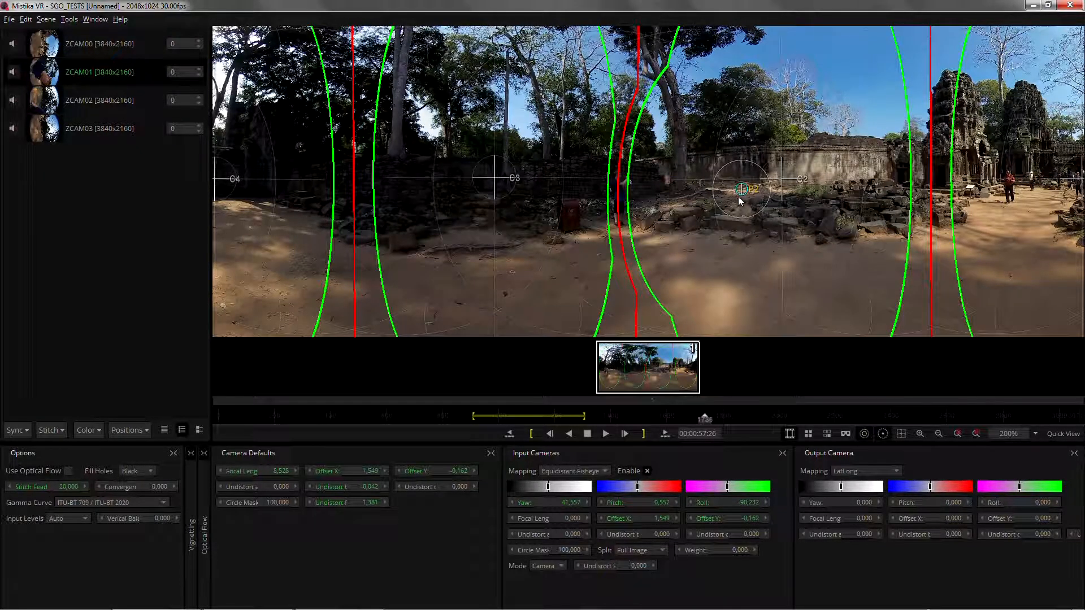
mouse_move(741, 189)
left_mouse_down()
mouse_move(646, 189)
mouse_move(734, 188)
mouse_move(708, 188)
mouse_move(721, 168)
mouse_move(706, 204)
mouse_move(706, 185)
mouse_move(711, 192)
left_mouse_up()
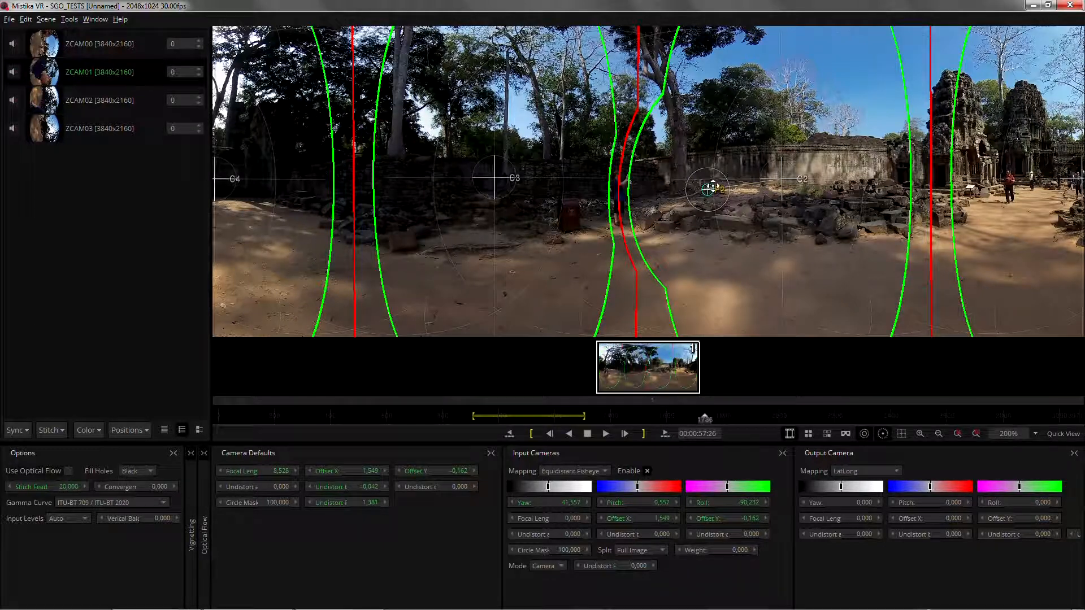
left_click_drag(713, 185, 722, 190)
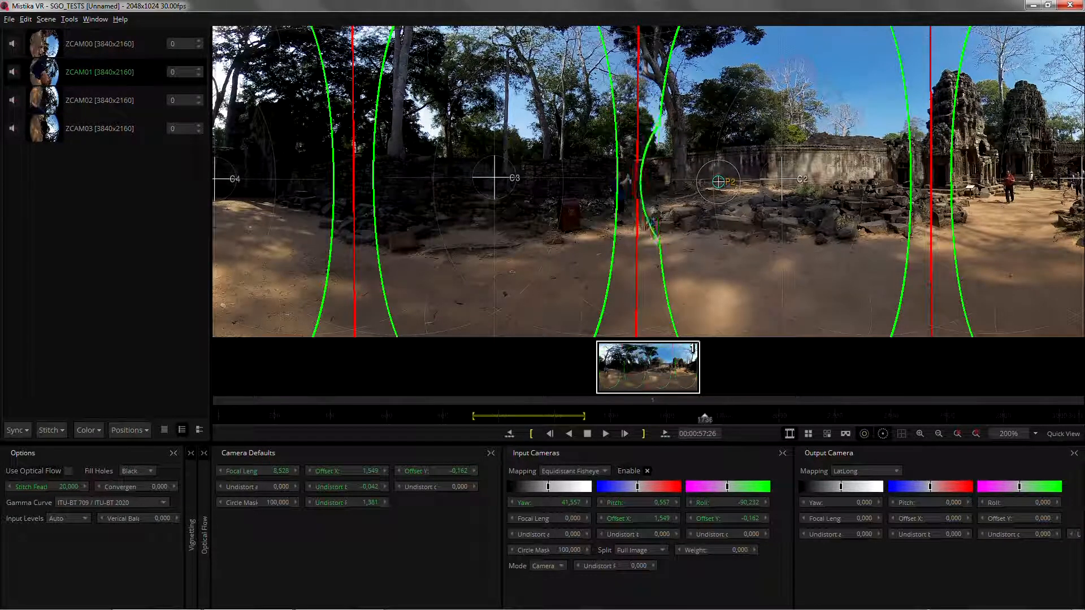
left_click_drag(718, 182, 657, 182)
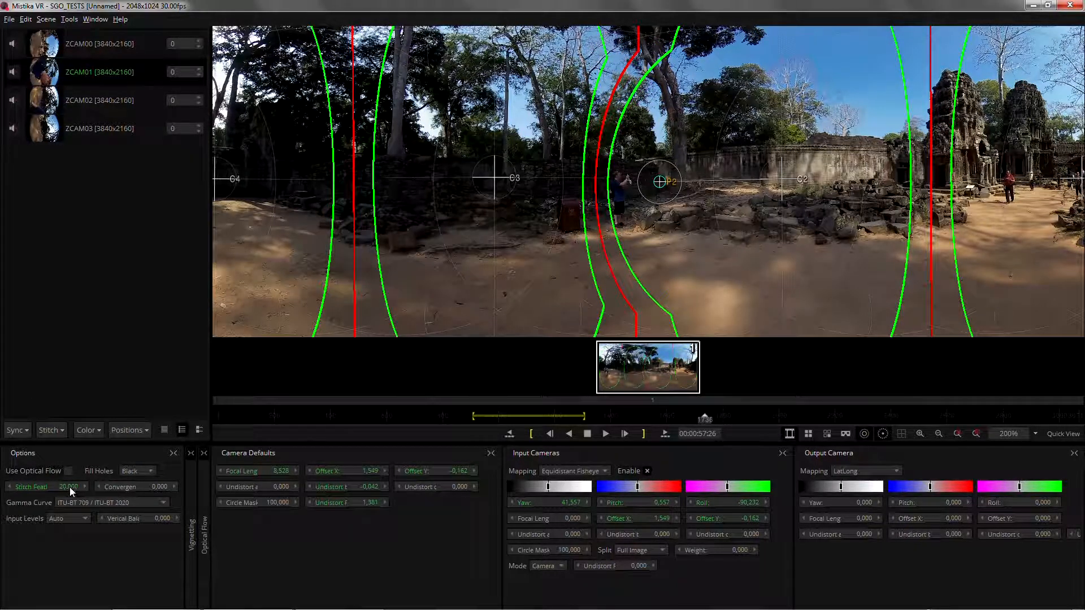
- Raise the stitch feather to about 38 to widen the blends between the cameras
mouse_move(69, 486)
left_mouse_down()
mouse_move(85, 489)
mouse_move(63, 498)
left_mouse_up()
scroll(743, 196, "down", 4)
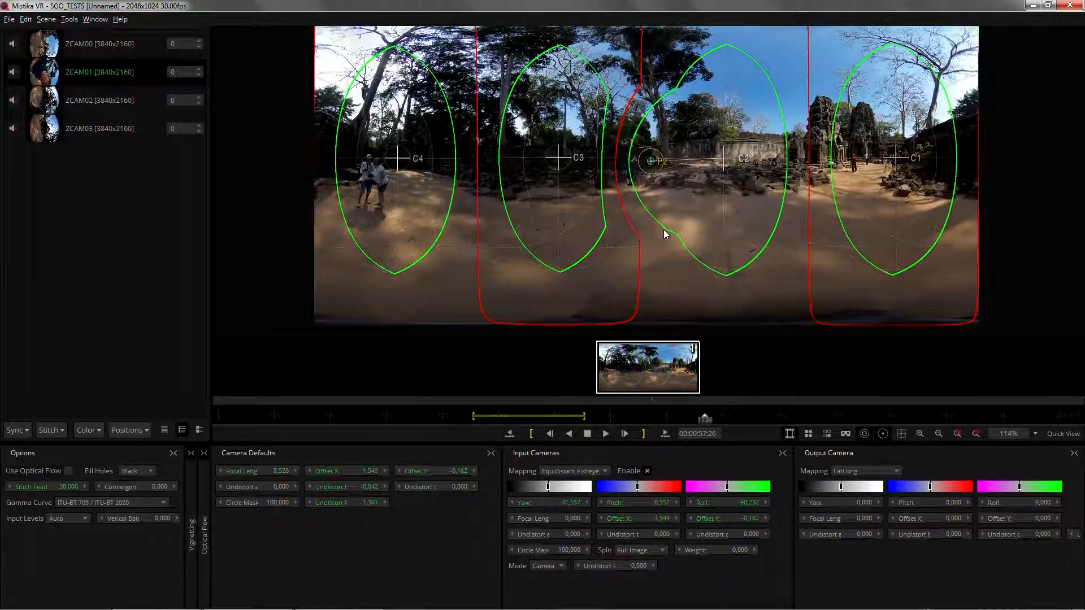
scroll(664, 230, "down", 1)
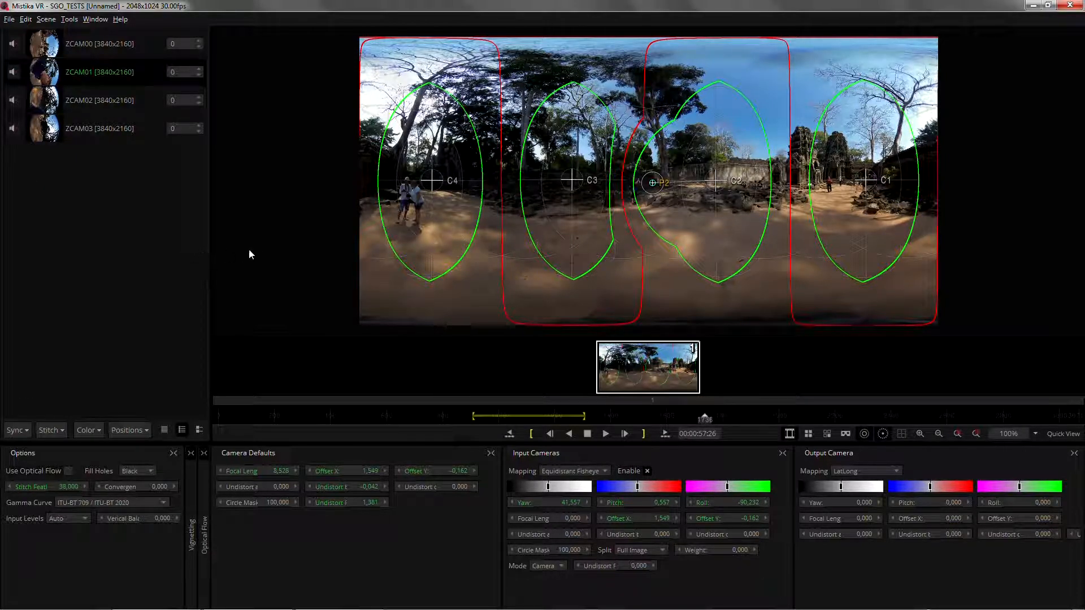
- Add mistika_vr.png from the VR_MEDIA folder in Windows Explorer to the Mistika VR camera list
key("super+e")
left_click(271, 240)
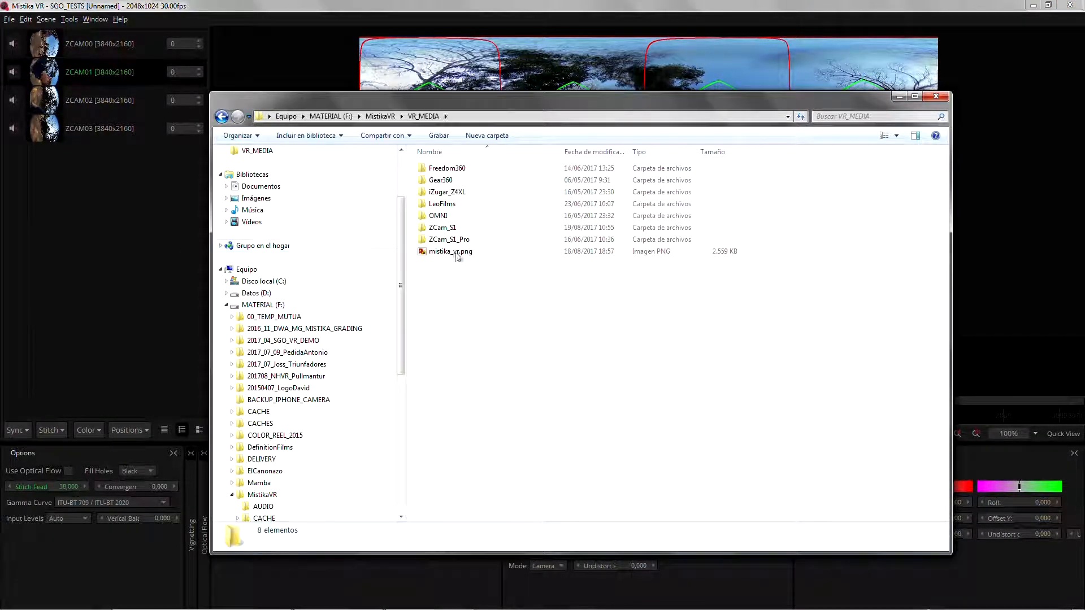
left_click_drag(450, 251, 88, 253)
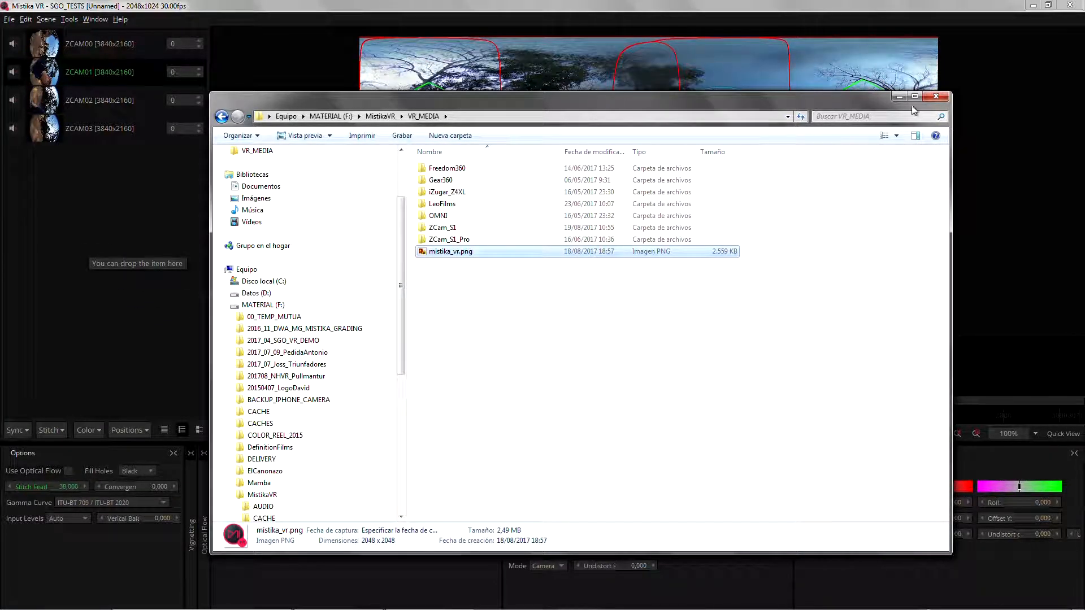
left_click(899, 97)
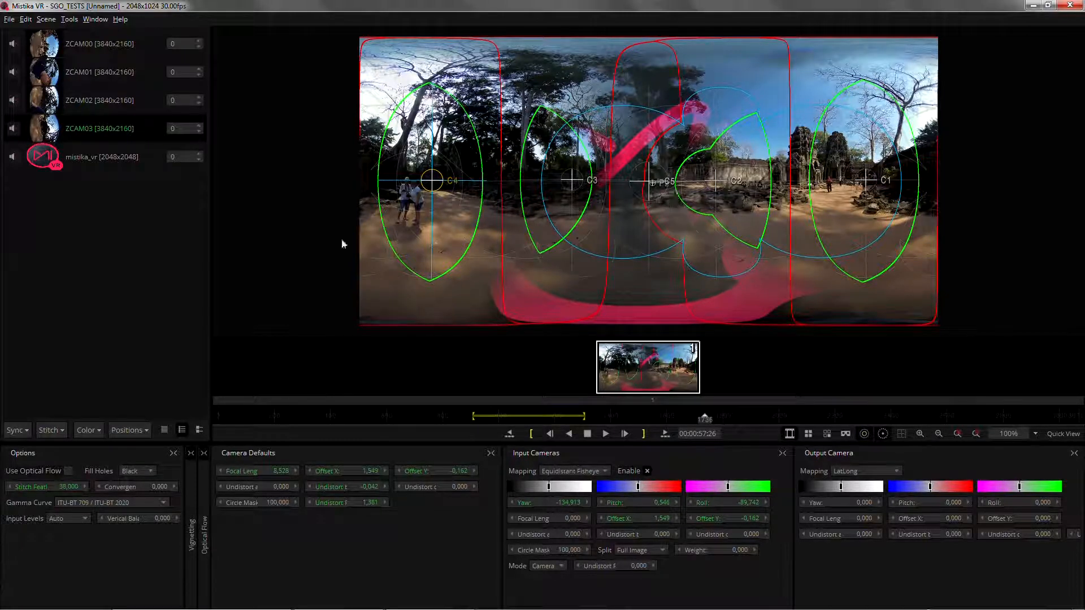
- Set the mistika_vr image to Overlay mode with focal length 44 and pitch -90 to place it on the ground
left_click(125, 160)
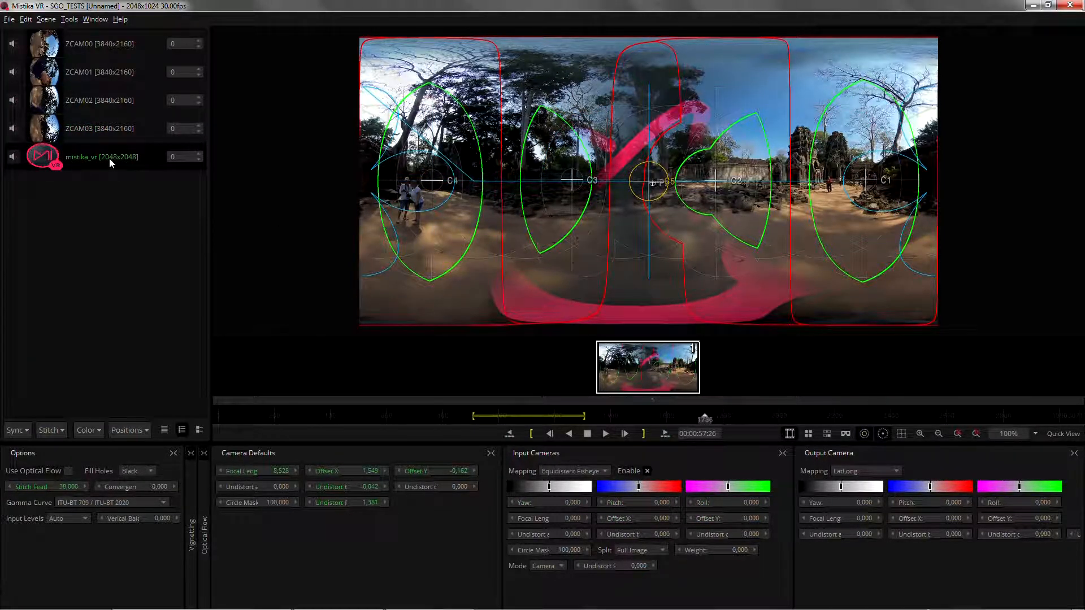
left_click(557, 568)
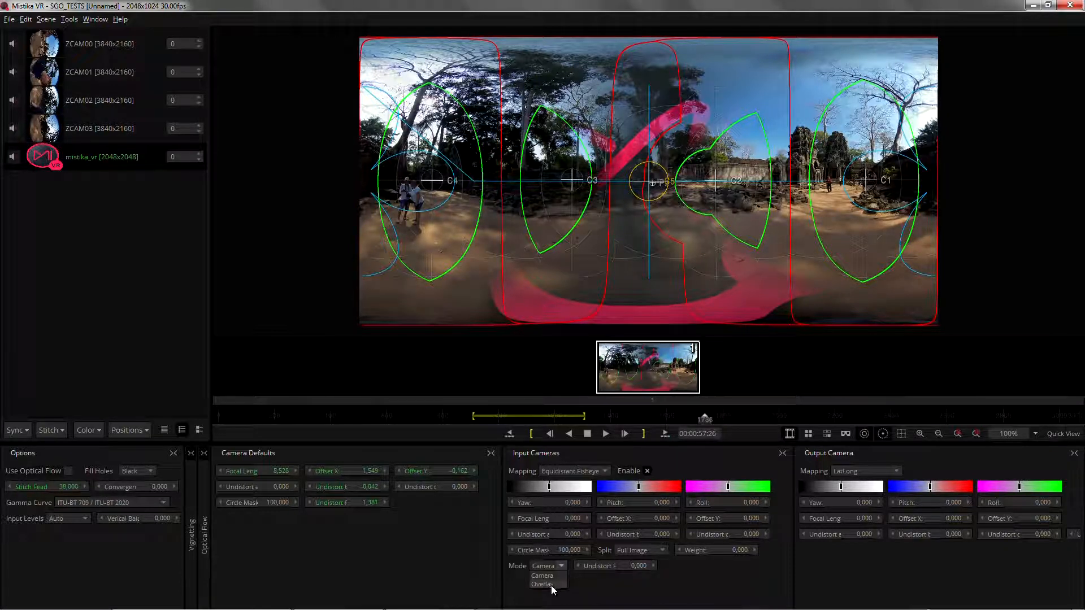
left_click(543, 584)
mouse_move(574, 519)
left_mouse_down()
mouse_move(603, 522)
mouse_move(578, 529)
left_mouse_up()
double_click(654, 504)
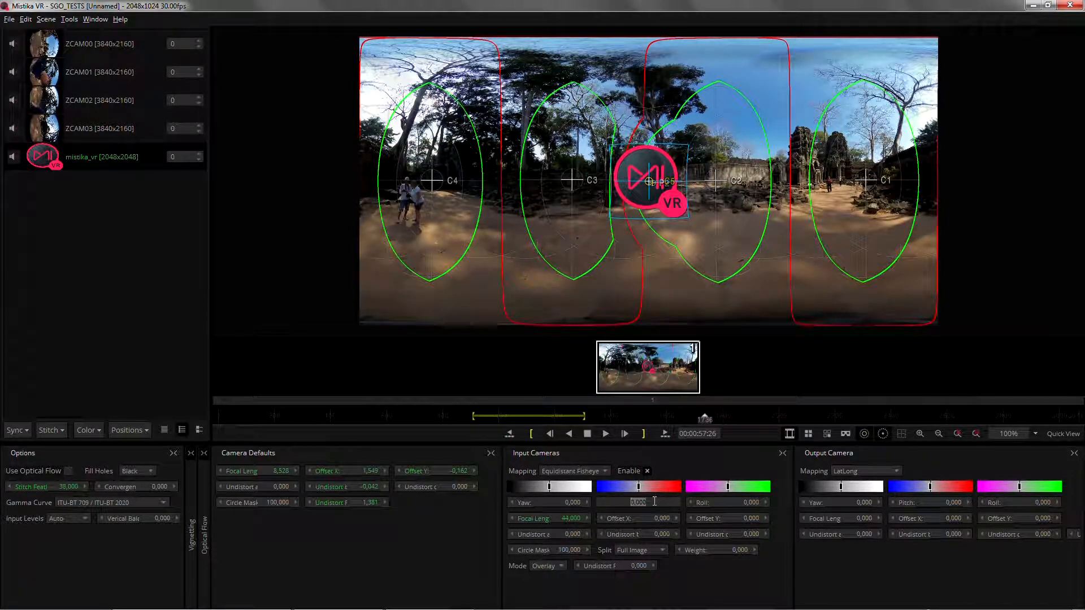
type("-90")
key("Return")
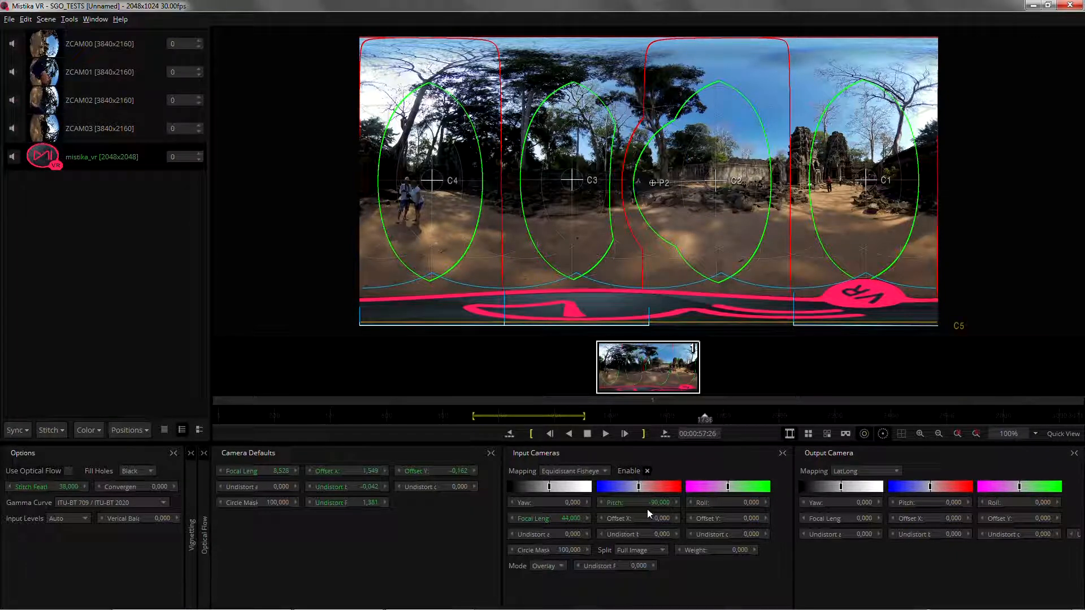
- Look down at the logo in the VR view and set its focal length to 68 to shrink it
left_click(846, 435)
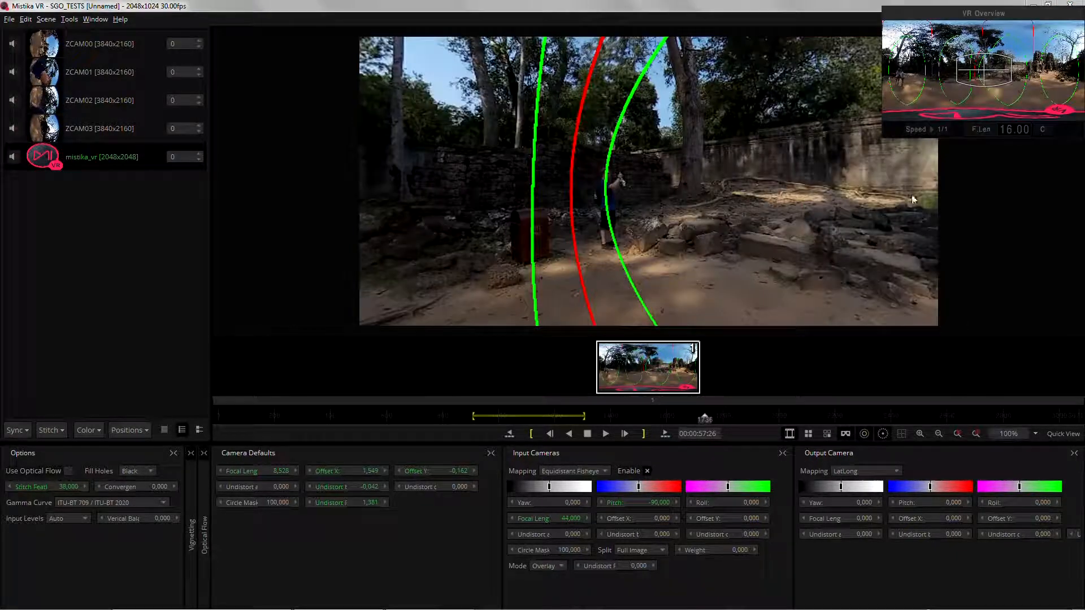
left_click_drag(977, 76, 968, 128)
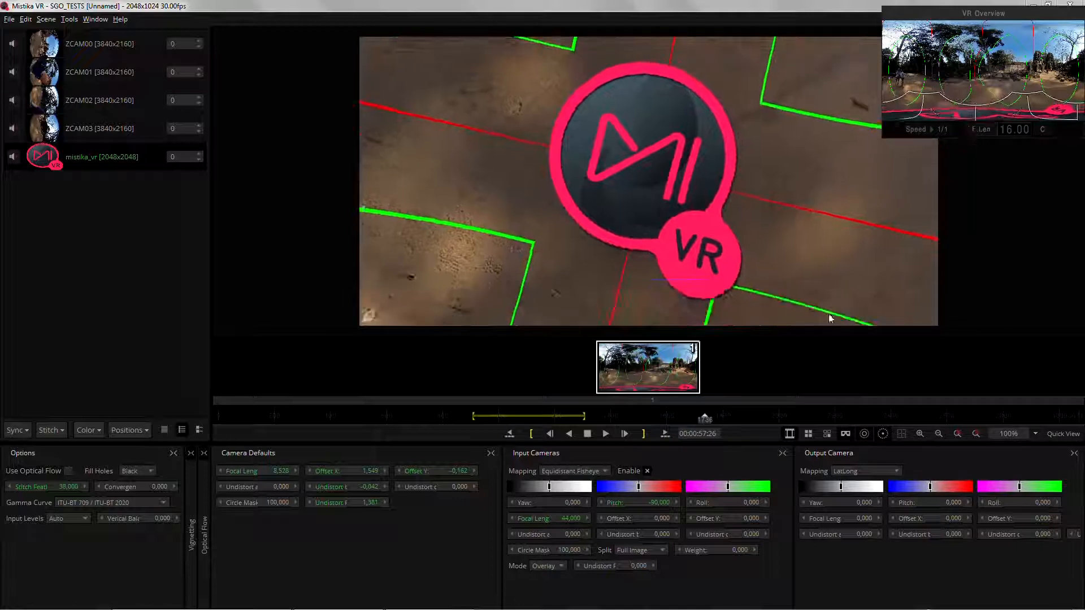
left_click_drag(577, 520, 604, 516)
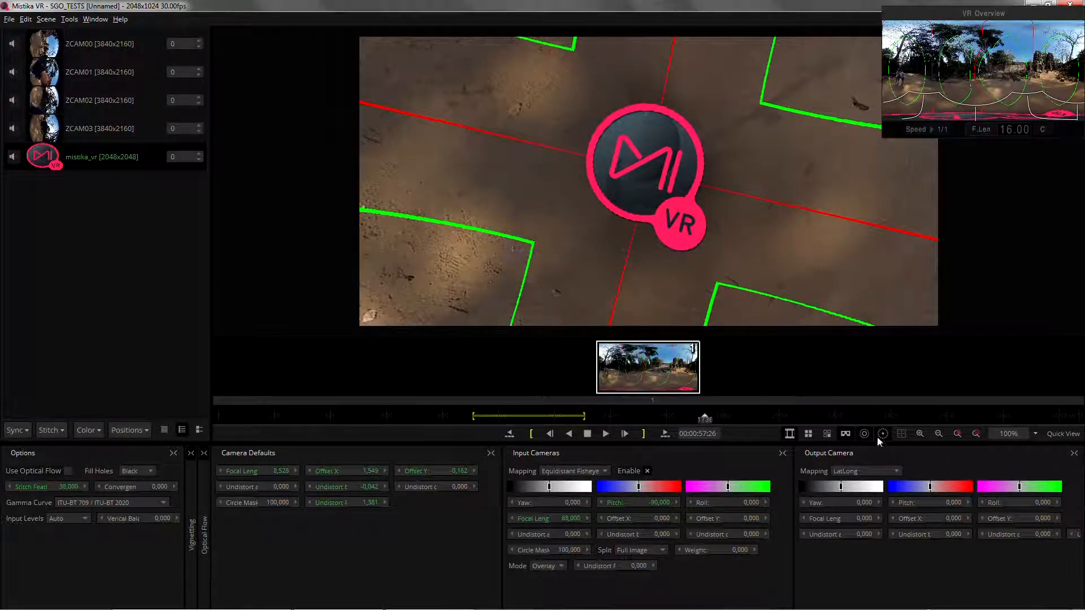
left_click(846, 433)
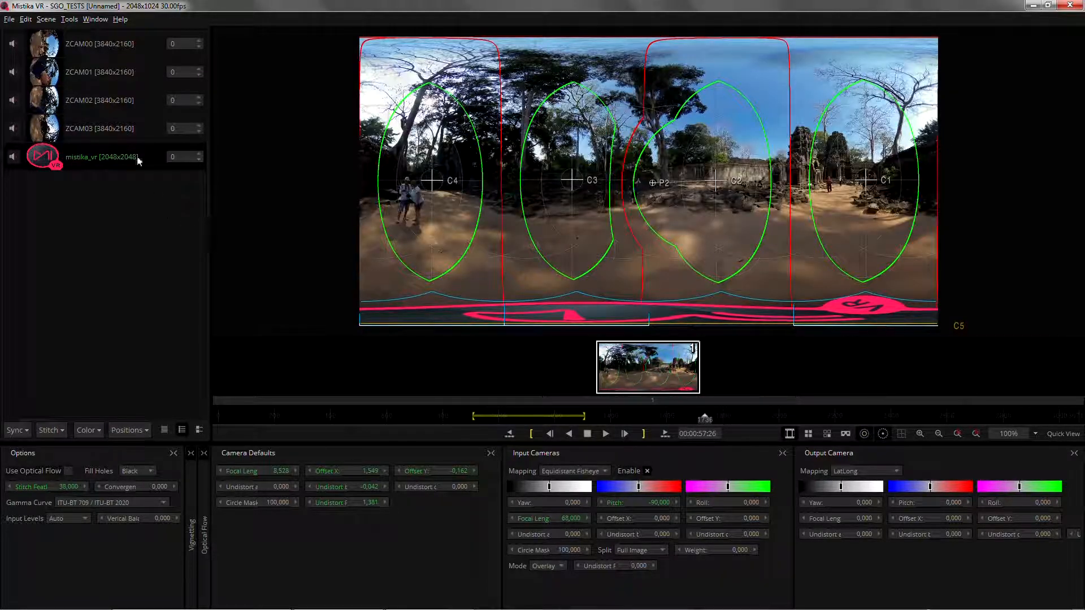
- Review the codecs offered for the Image Sequence file type in the export options, and close them without exporting
left_click(10, 20)
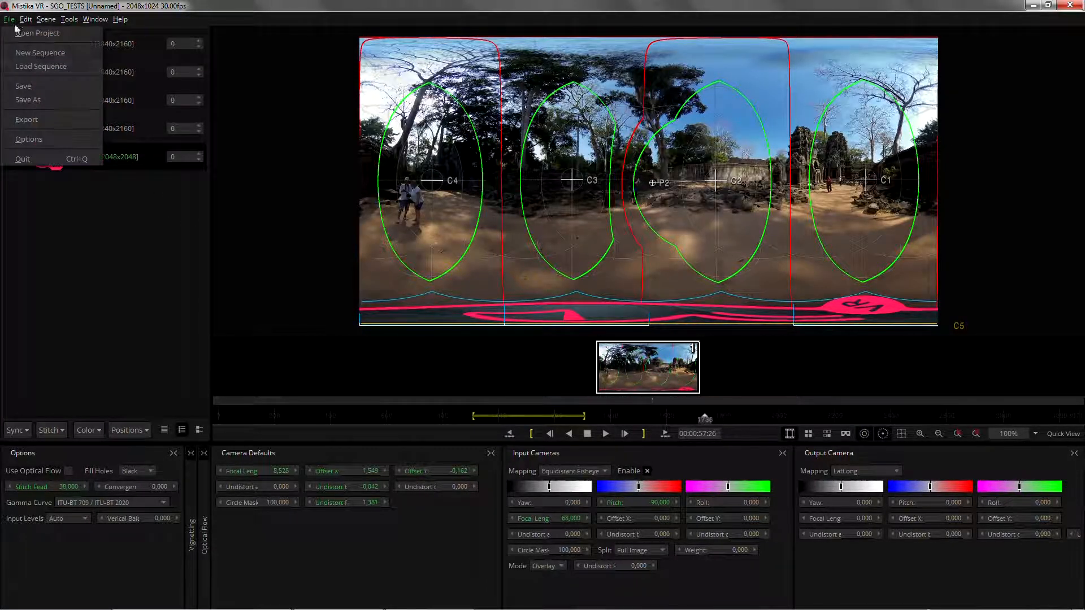
left_click(55, 119)
left_click(485, 242)
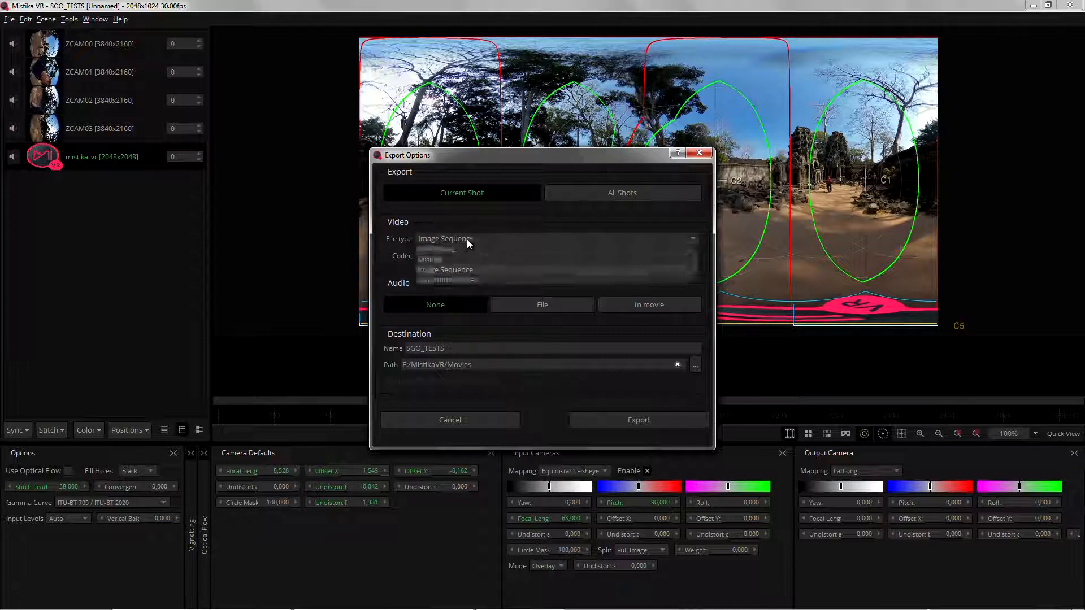
left_click(451, 273)
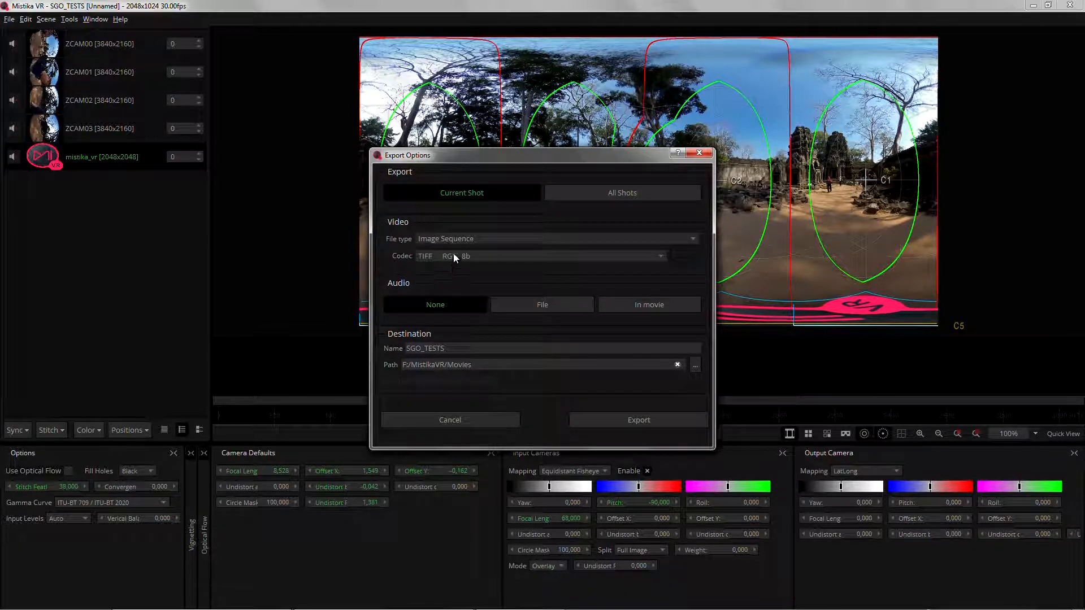
left_click(453, 254)
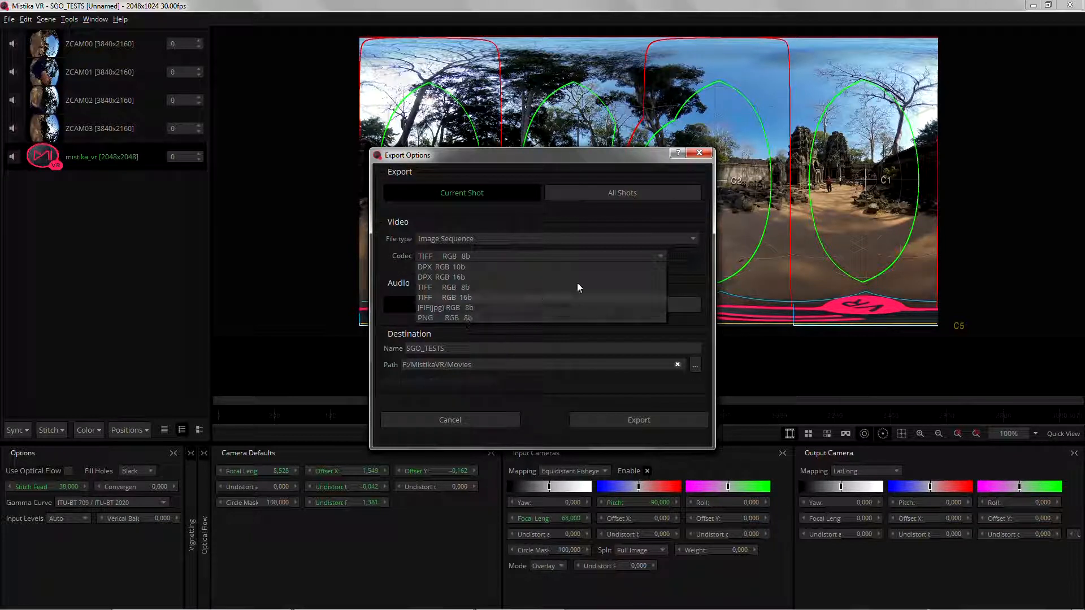
left_click(708, 156)
left_click(700, 153)
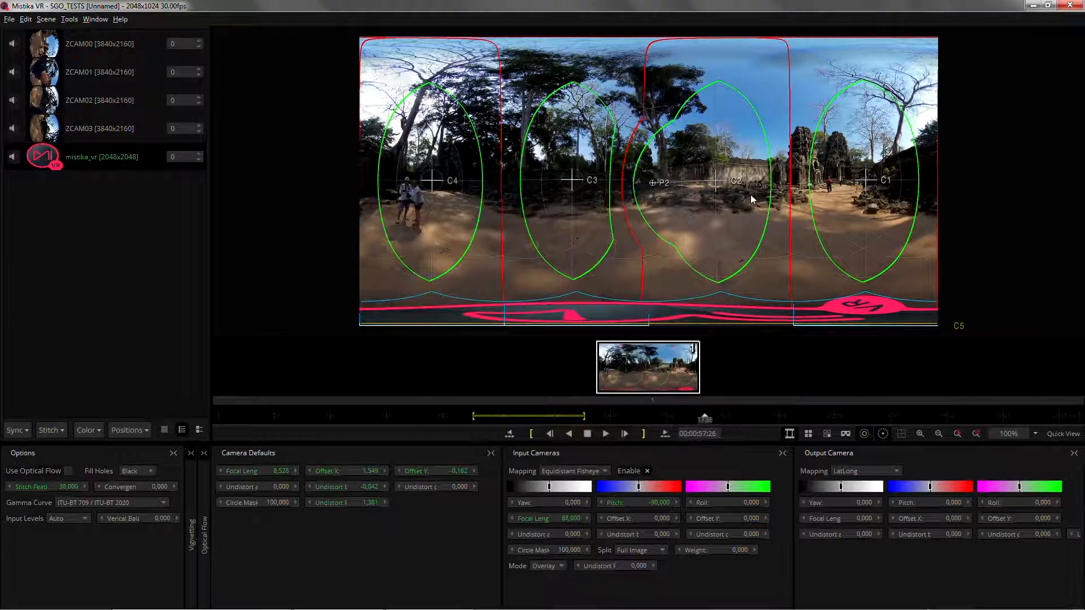